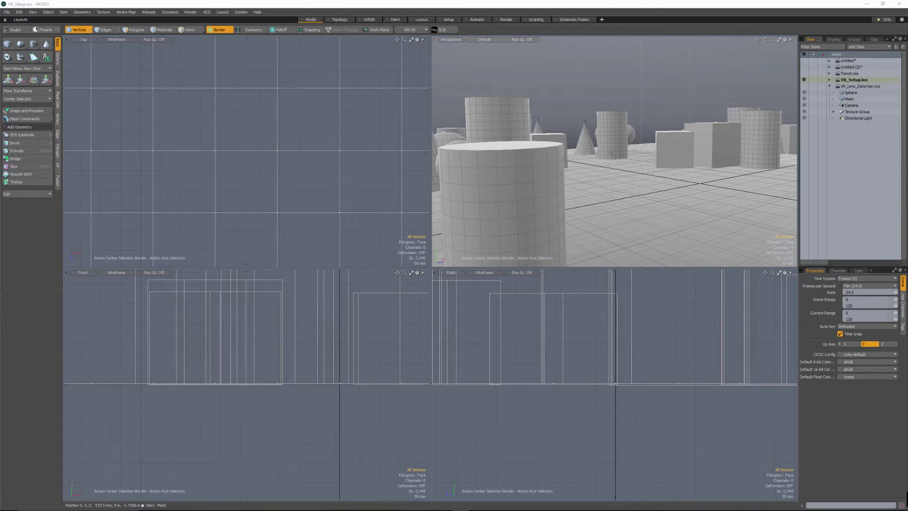
# Switch to the Setup layout and display the replicators as full geometry in its perspective viewport
pyautogui.keyDown('alt'); pyautogui.keyDown('shift'); pyautogui.moveTo(639, 141); pyautogui.dragTo(602, 188); pyautogui.keyUp('shift'); pyautogui.keyUp('alt')
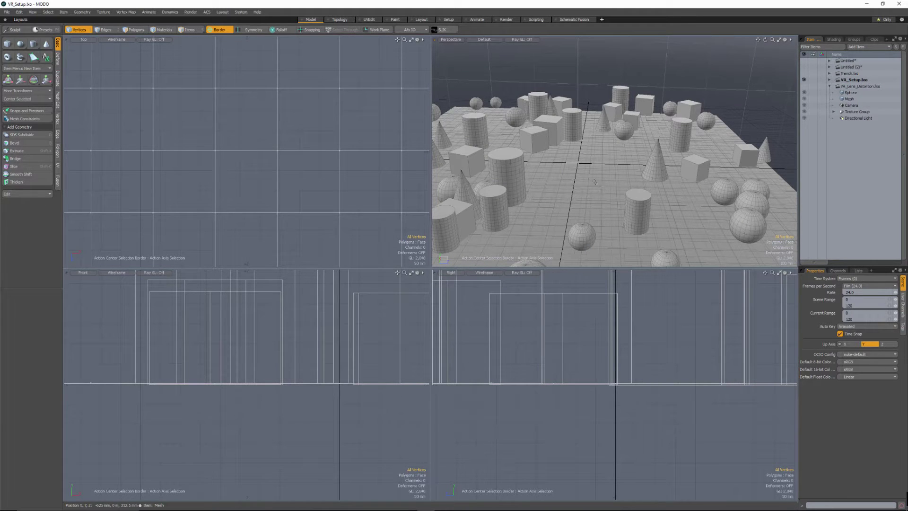
pyautogui.keyDown('alt'); pyautogui.moveTo(595, 181); pyautogui.dragTo(485, 92); pyautogui.keyUp('alt')
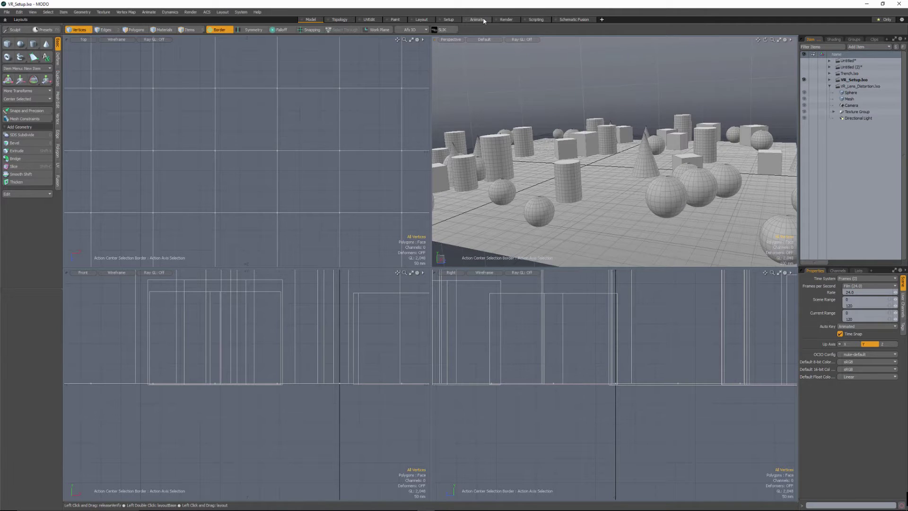
pyautogui.click(448, 20)
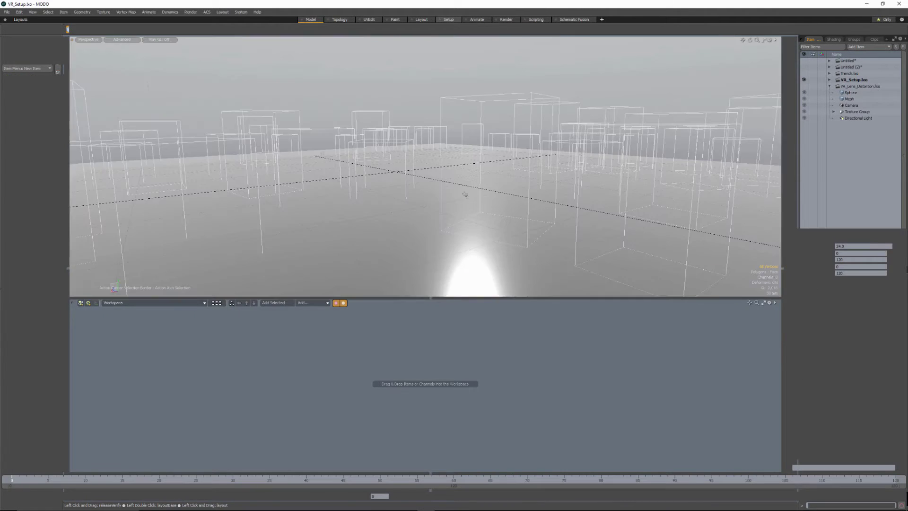
pyautogui.keyDown('alt'); pyautogui.moveTo(572, 211); pyautogui.dragTo(374, 210); pyautogui.keyUp('alt')
pyautogui.keyDown('alt'); pyautogui.moveTo(459, 219); pyautogui.dragTo(488, 189); pyautogui.keyUp('alt')
pyautogui.press('o')
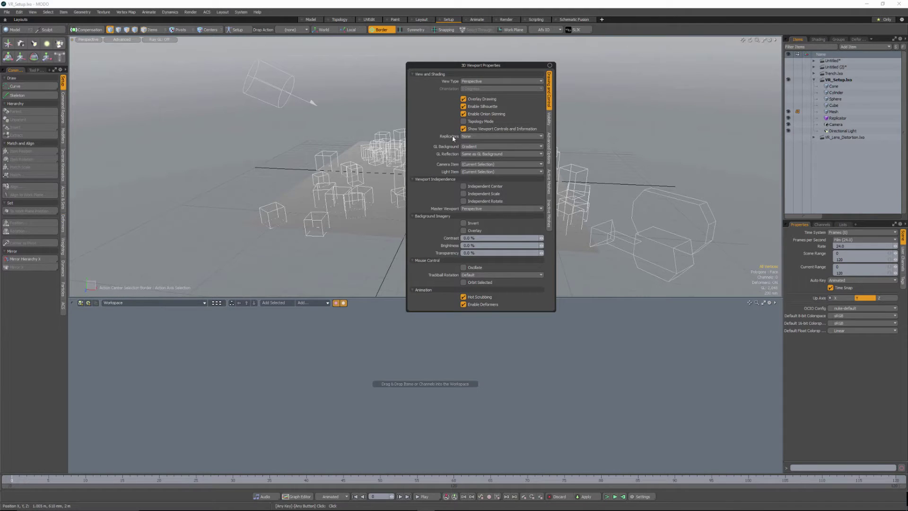
pyautogui.click(476, 136)
pyautogui.click(475, 146)
# Select the camera in the viewport and enable Stereoscopic in its camera effects
pyautogui.keyDown('alt'); pyautogui.moveTo(566, 186); pyautogui.dragTo(531, 234); pyautogui.keyUp('alt')
pyautogui.click(629, 210)
pyautogui.press('y')
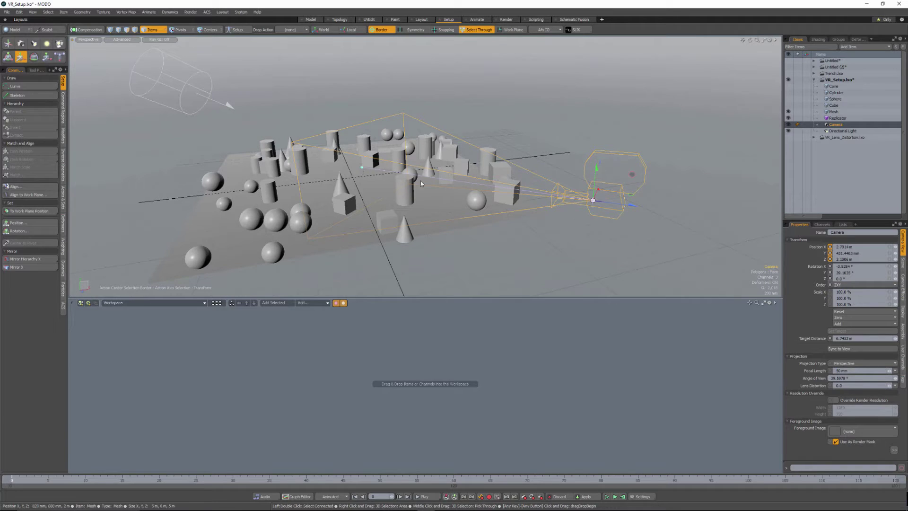
pyautogui.keyDown('alt'); pyautogui.moveTo(374, 168); pyautogui.dragTo(549, 203); pyautogui.keyUp('alt')
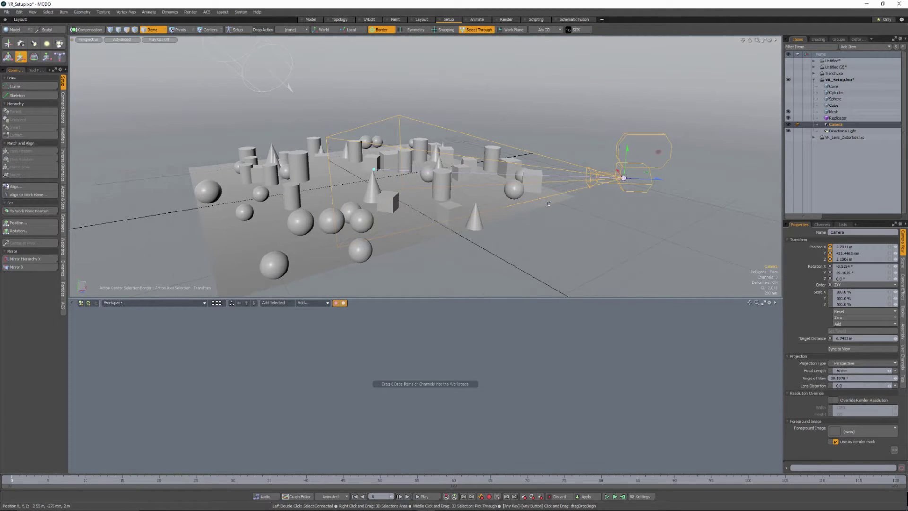
pyautogui.keyDown('alt'); pyautogui.moveTo(549, 204); pyautogui.dragTo(484, 201); pyautogui.keyUp('alt')
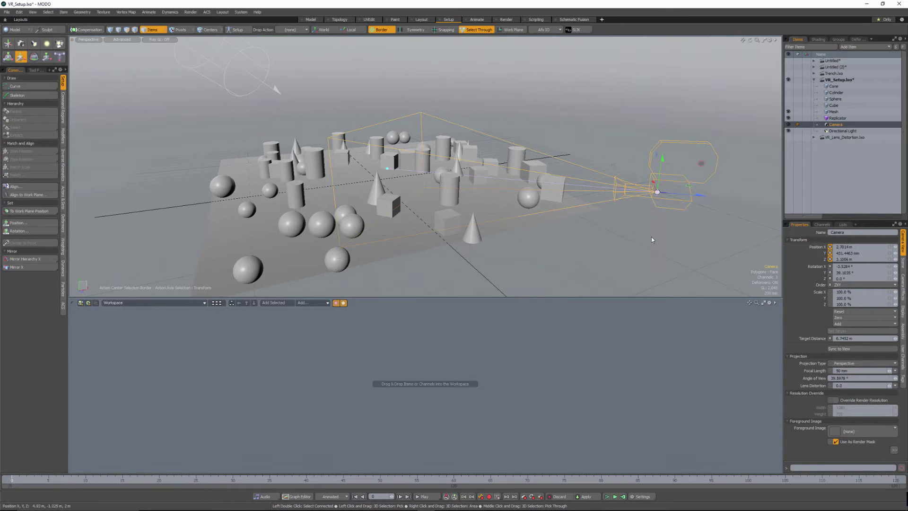
pyautogui.keyDown('alt'); pyautogui.moveTo(724, 198); pyautogui.dragTo(727, 268); pyautogui.keyUp('alt')
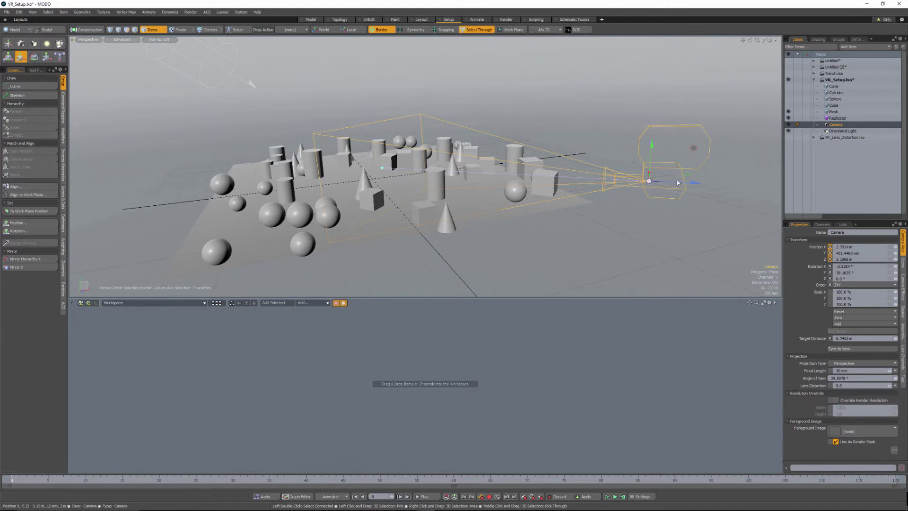
pyautogui.click(904, 286)
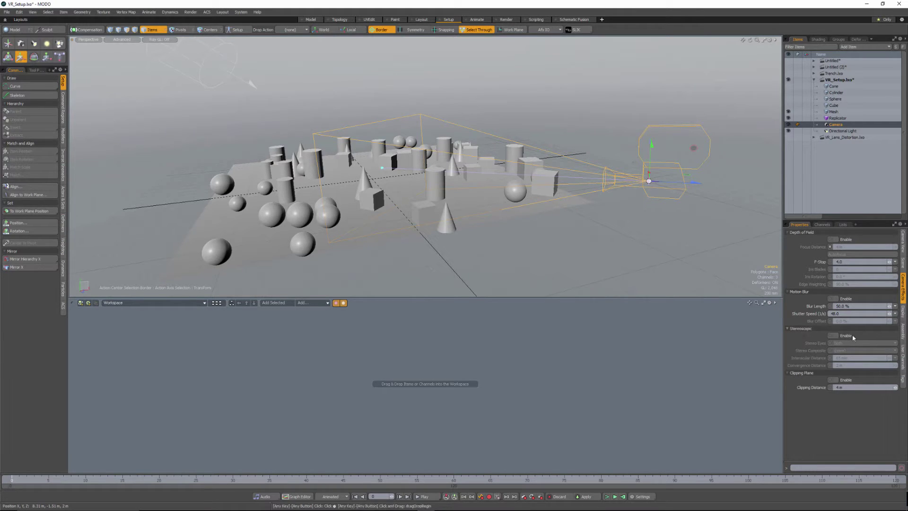
pyautogui.click(836, 335)
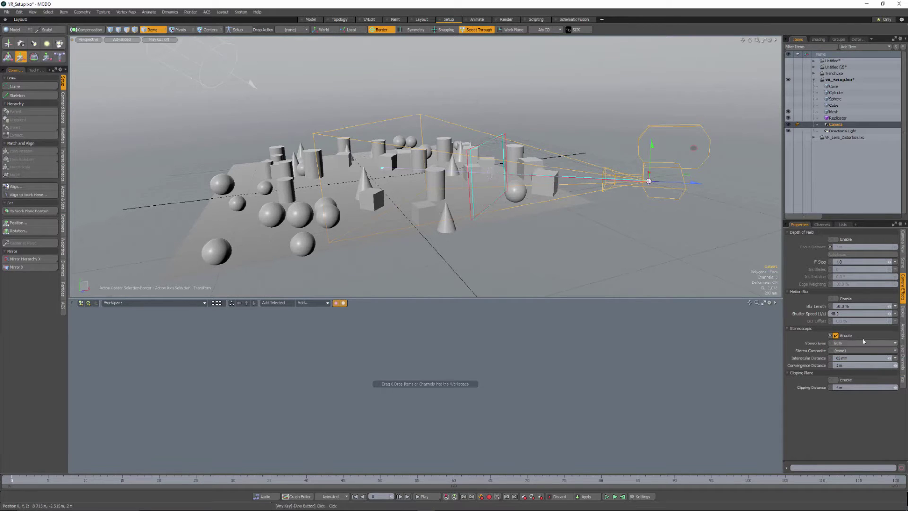
# Keep the camera's Stereo Eyes on Both and set its Stereo Composite to Anaglyph Red-Blue Least Squares
pyautogui.press('alt')
pyautogui.keyDown('alt'); pyautogui.moveTo(594, 162); pyautogui.dragTo(416, 152); pyautogui.keyUp('alt')
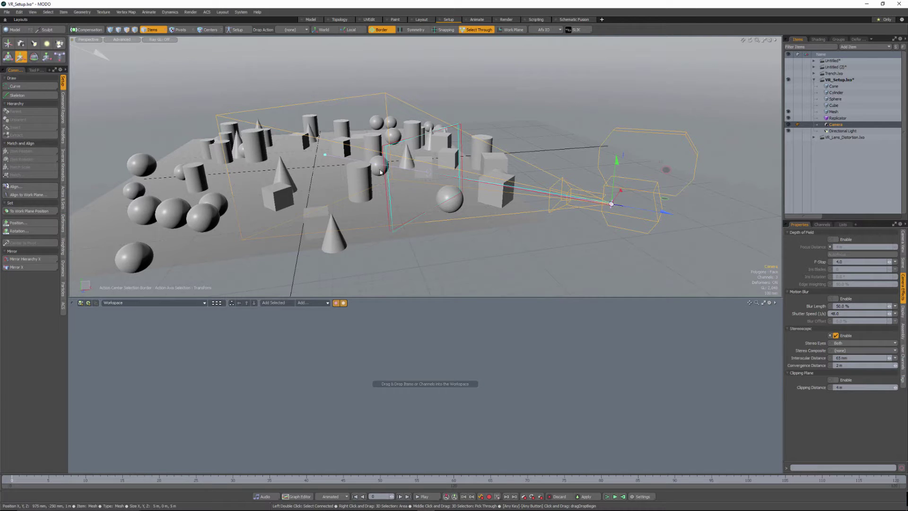
pyautogui.keyDown('alt'); pyautogui.moveTo(389, 187); pyautogui.dragTo(420, 193); pyautogui.keyUp('alt')
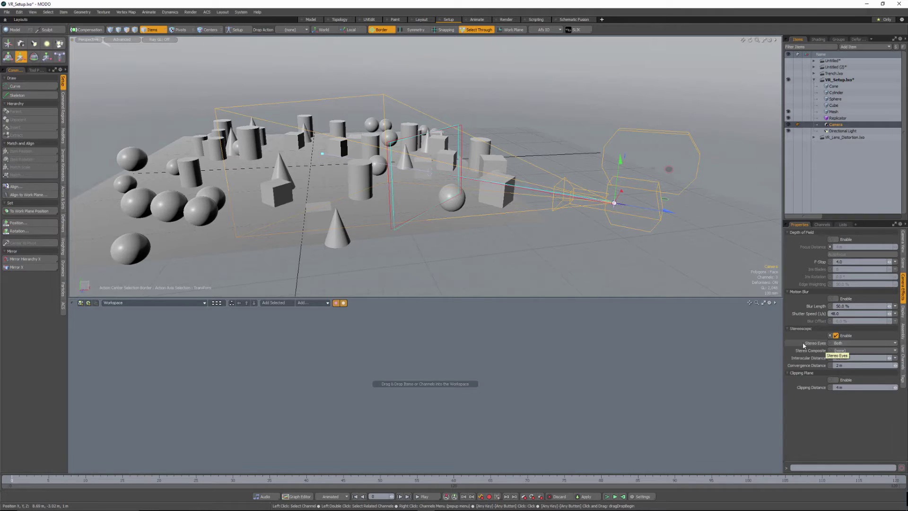
pyautogui.click(839, 343)
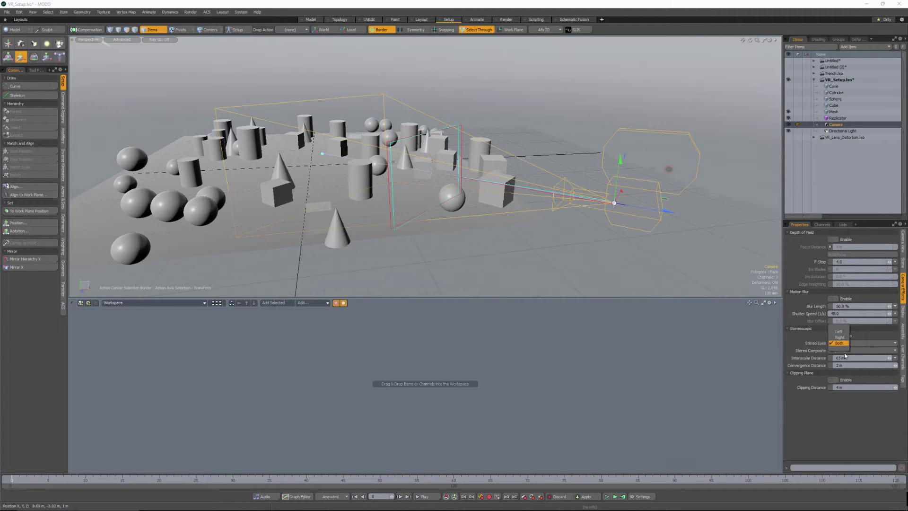
pyautogui.click(845, 355)
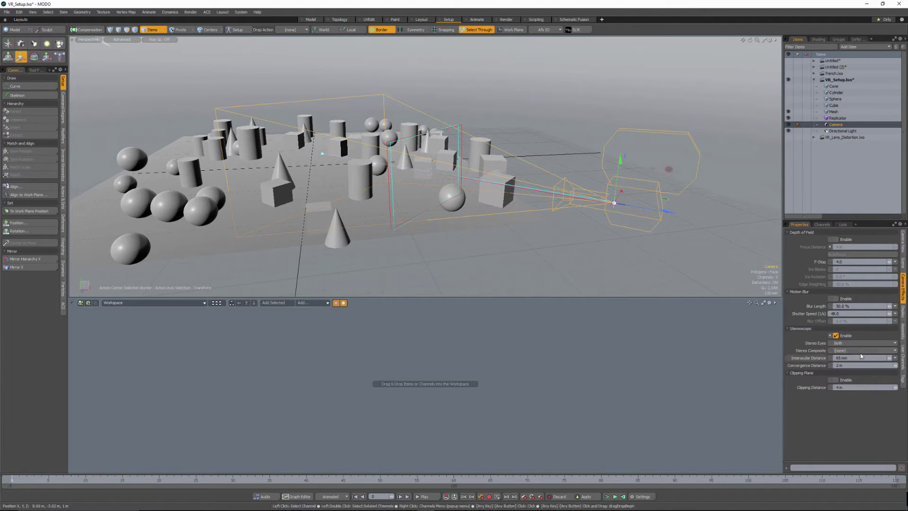
pyautogui.click(868, 351)
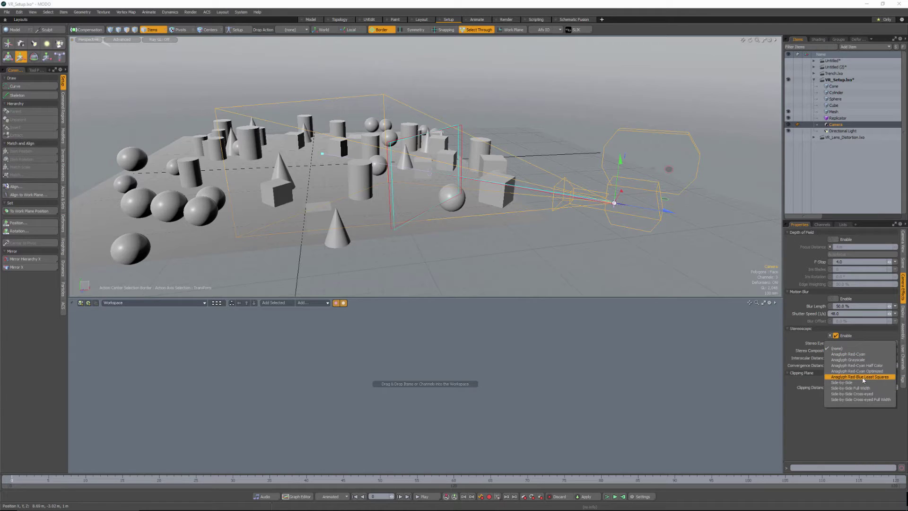
pyautogui.click(878, 378)
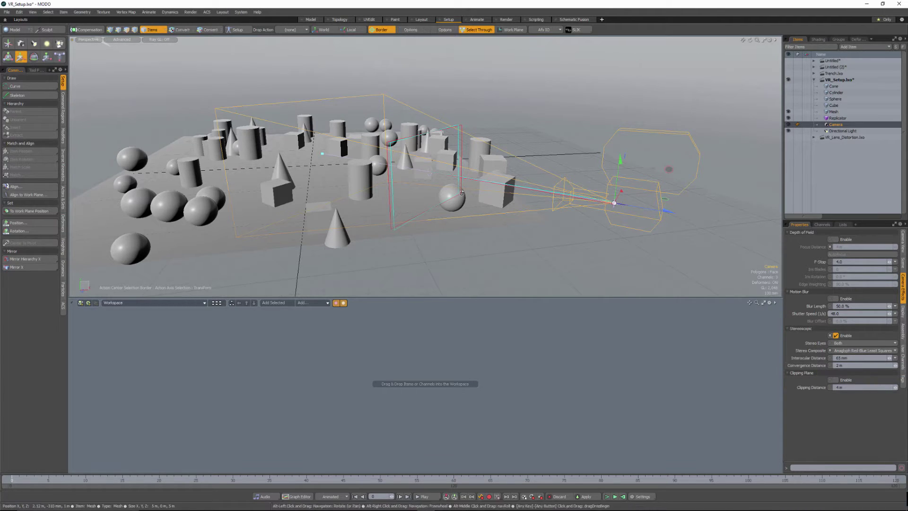
# Look over the stereo camera's frustum from above and from the side, and switch the viewport to the Camera view
pyautogui.keyDown('alt'); pyautogui.moveTo(473, 189); pyautogui.dragTo(534, 245); pyautogui.keyUp('alt')
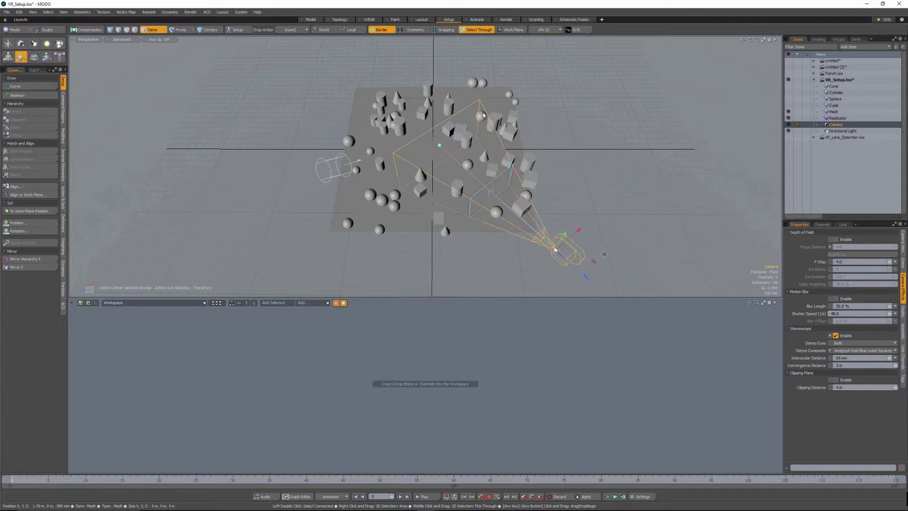
pyautogui.press('alt')
pyautogui.keyDown('alt'); pyautogui.moveTo(433, 208); pyautogui.dragTo(404, 164); pyautogui.keyUp('alt')
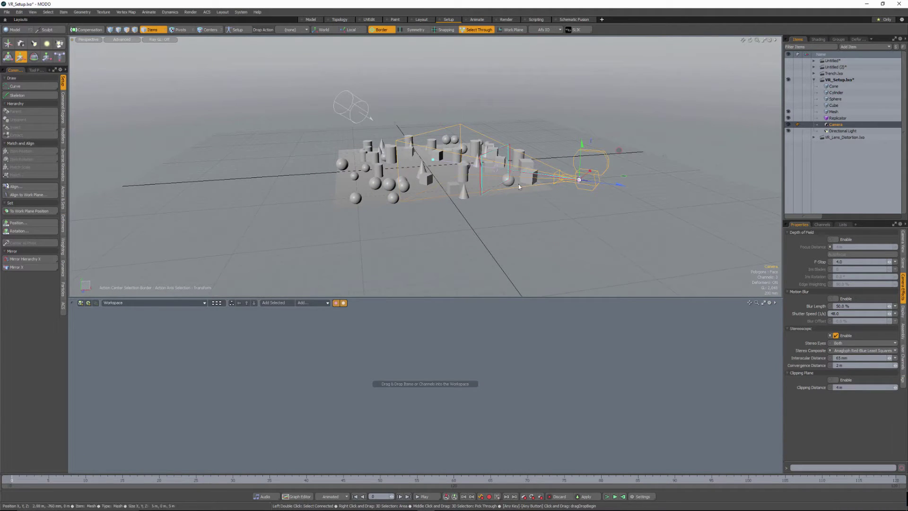
pyautogui.keyDown('alt'); pyautogui.moveTo(515, 186); pyautogui.dragTo(457, 189); pyautogui.keyUp('alt')
pyautogui.hotkey('ctrl', 'space')
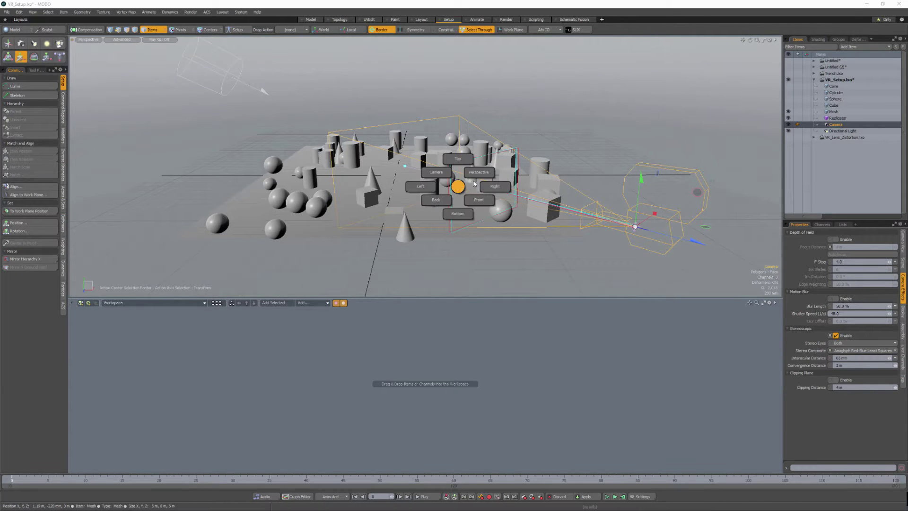
pyautogui.click(436, 173)
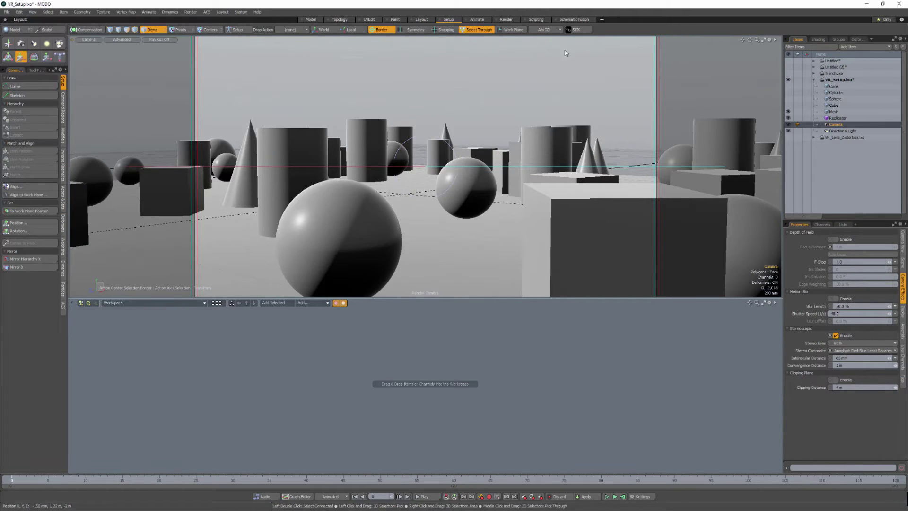
# In the Render layout, start the preview, render the frame, and view its stereo composite before closing the render window
pyautogui.click(506, 19)
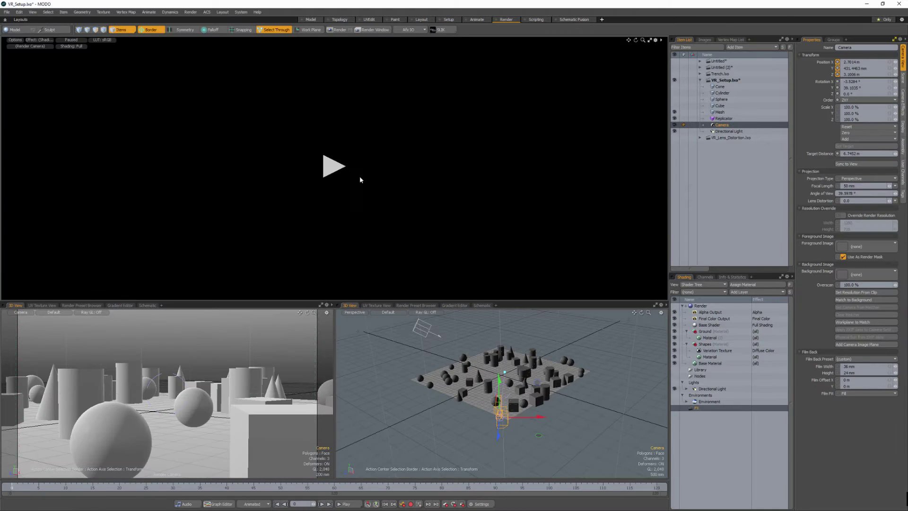
pyautogui.click(334, 166)
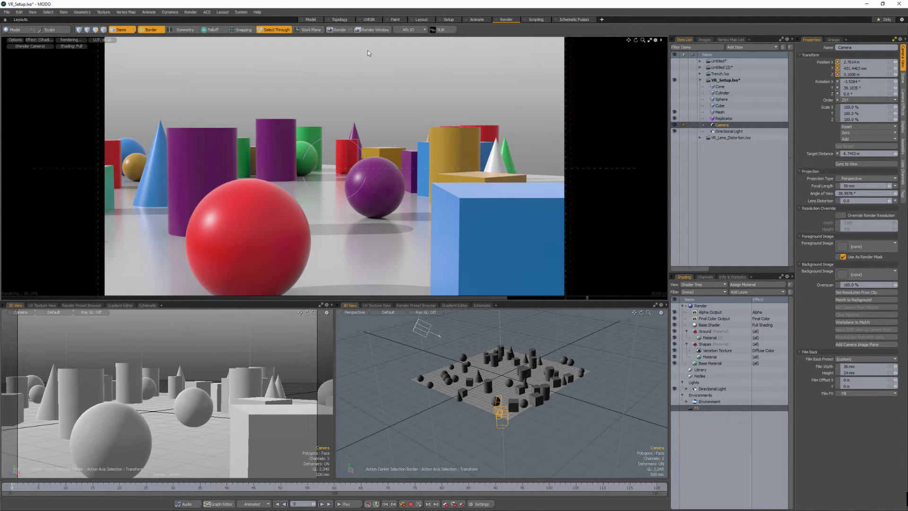
pyautogui.click(338, 30)
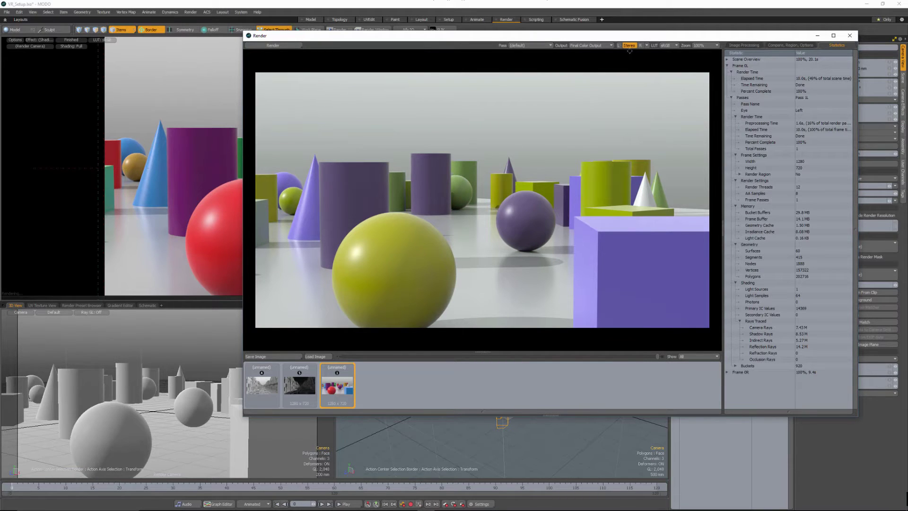
pyautogui.click(629, 45)
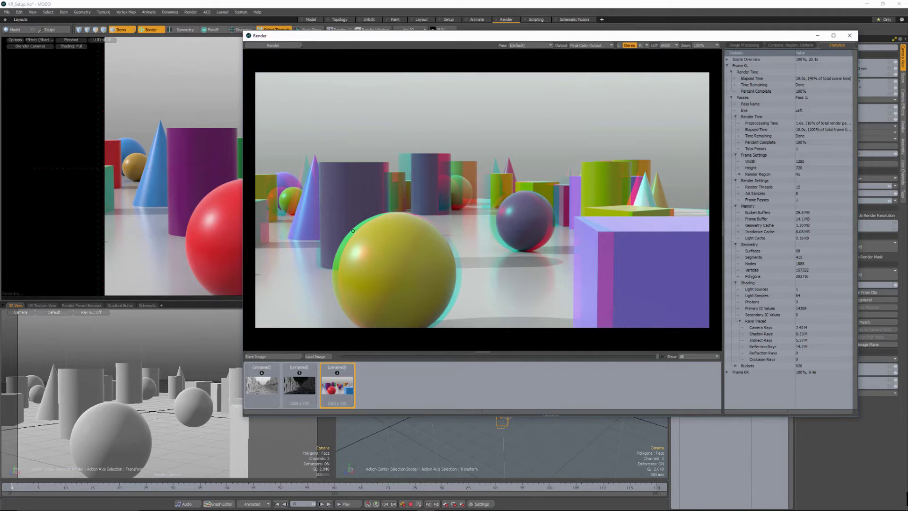
pyautogui.click(850, 36)
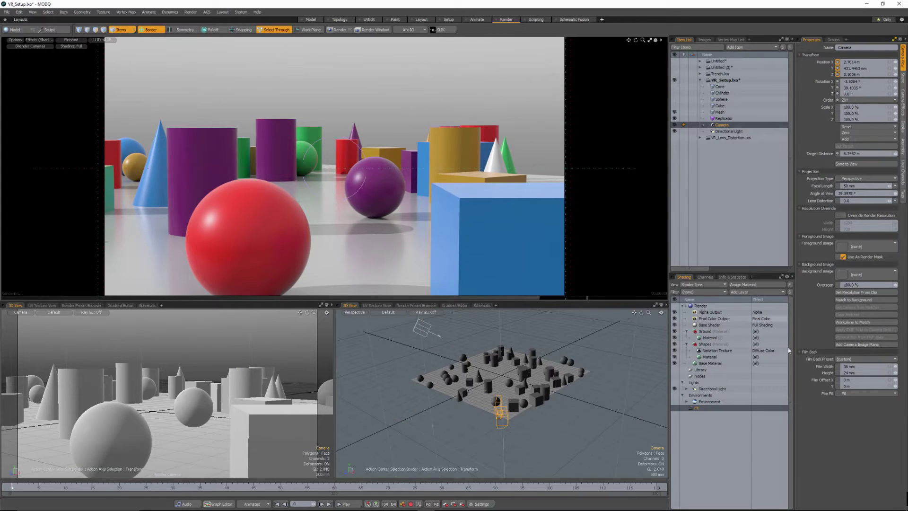
# Set the camera's Interocular Distance to 15 mm and render the frame again, displaying its stereo composite
pyautogui.click(724, 118)
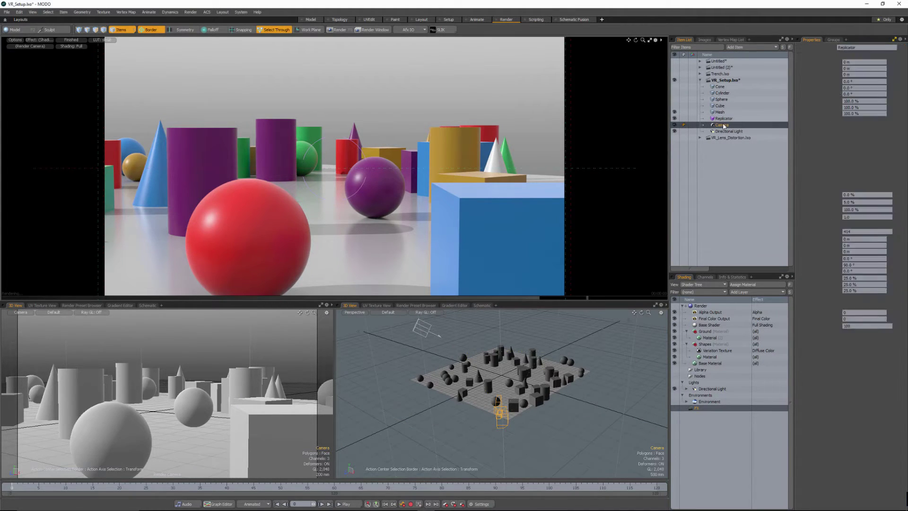
pyautogui.click(722, 125)
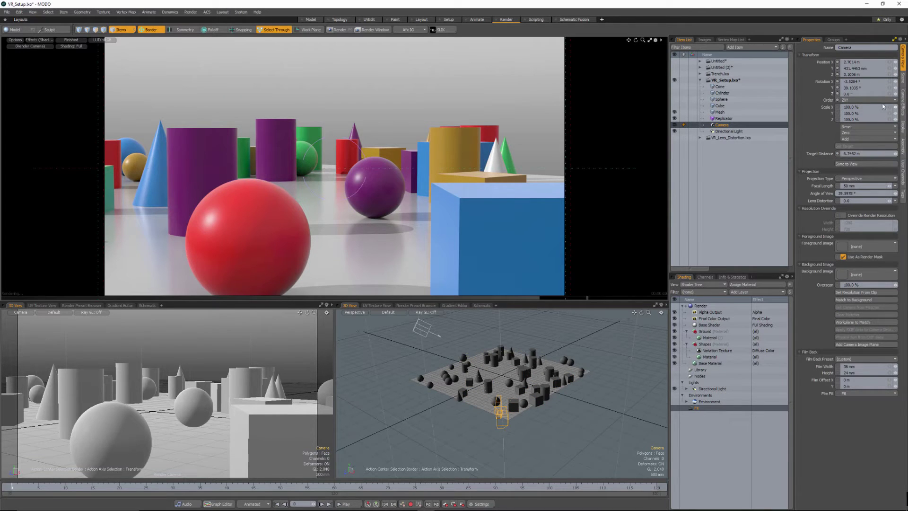
pyautogui.click(903, 102)
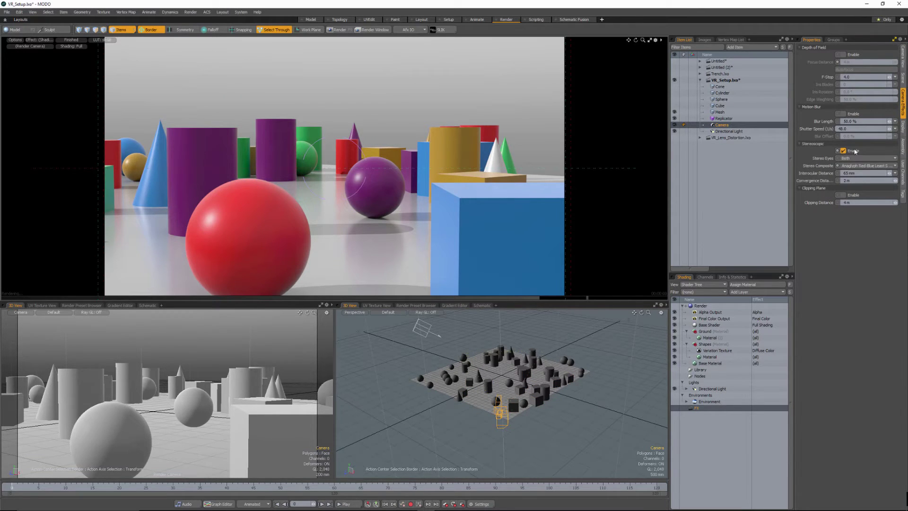
pyautogui.click(848, 173)
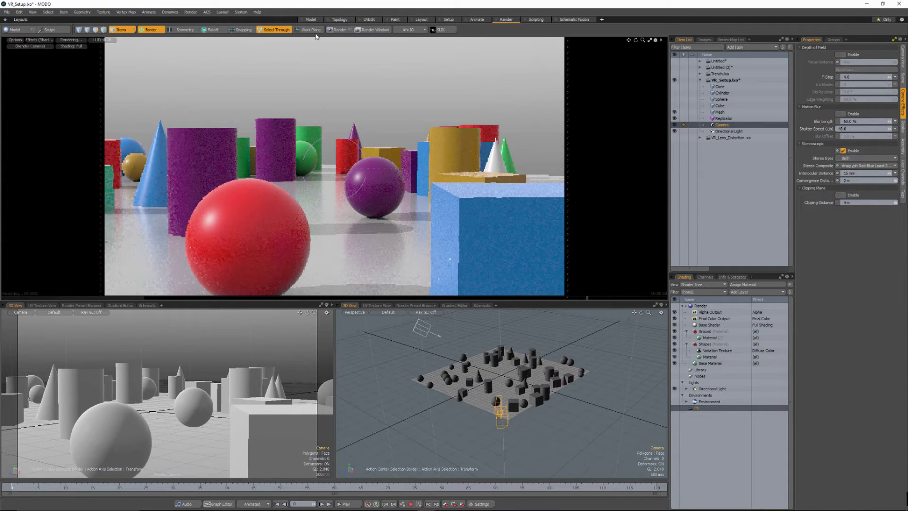
pyautogui.click(339, 30)
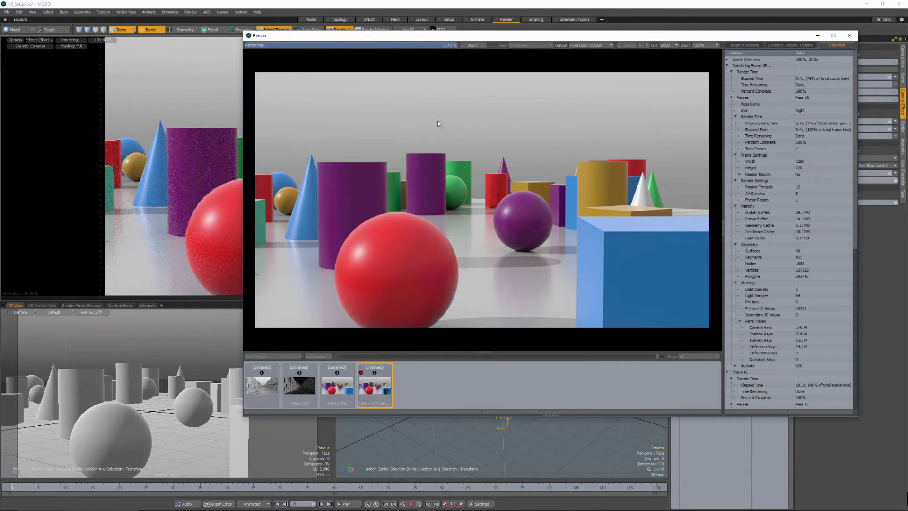
pyautogui.click(631, 46)
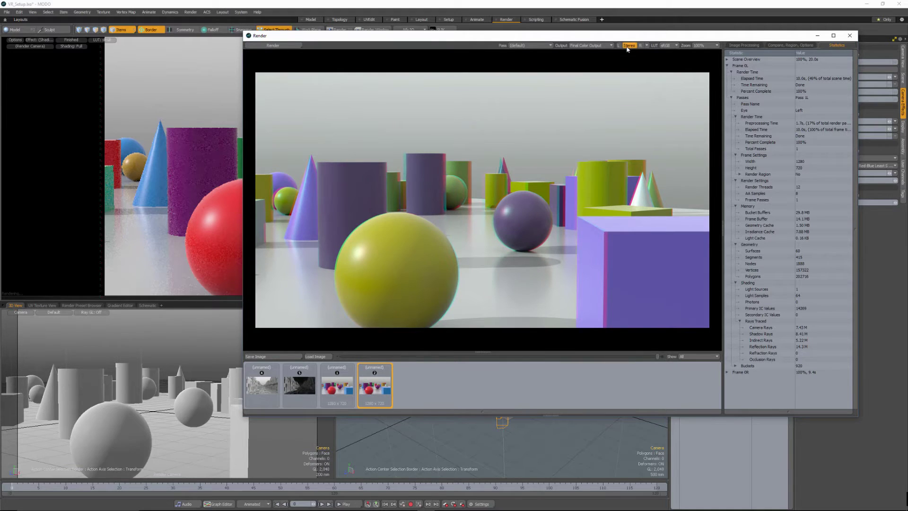
# View the render as Side-by-Side Full Width, and return it to the Anaglyph Red-Blue Least Squares composite
pyautogui.click(647, 46)
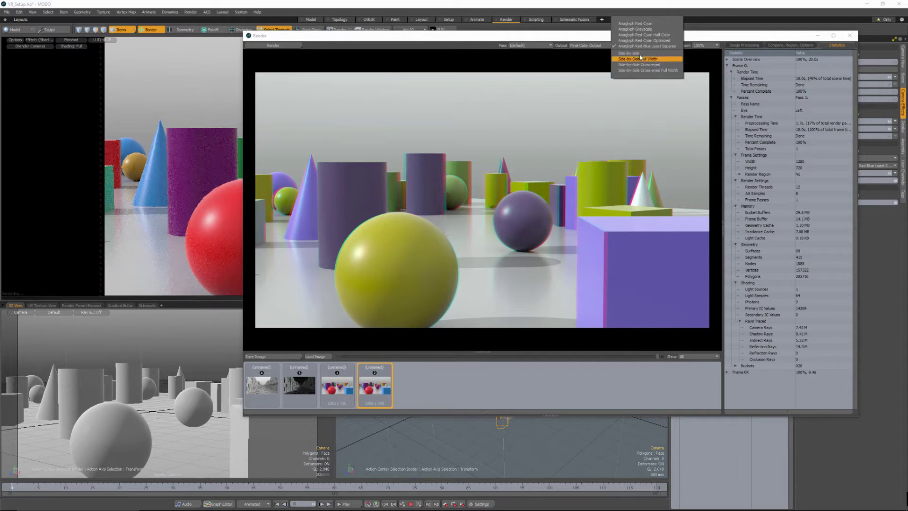
pyautogui.click(662, 59)
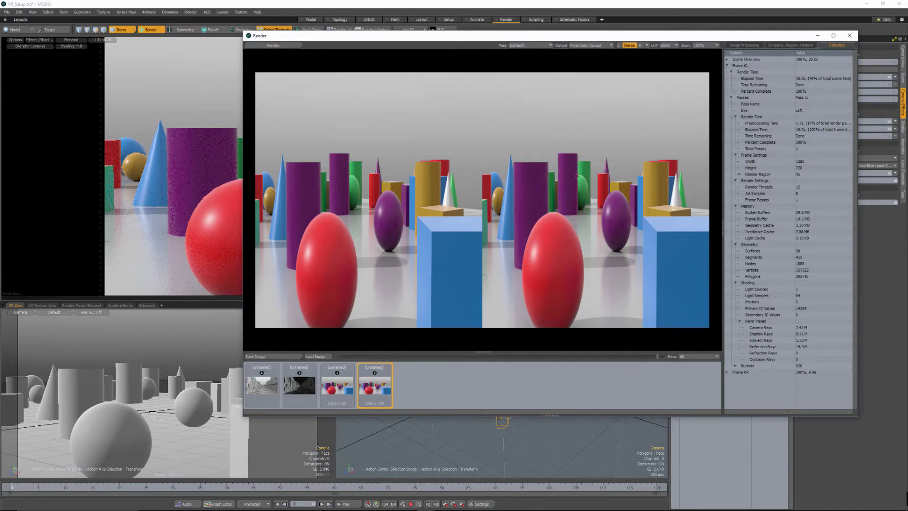
pyautogui.click(647, 45)
pyautogui.click(658, 50)
pyautogui.click(647, 46)
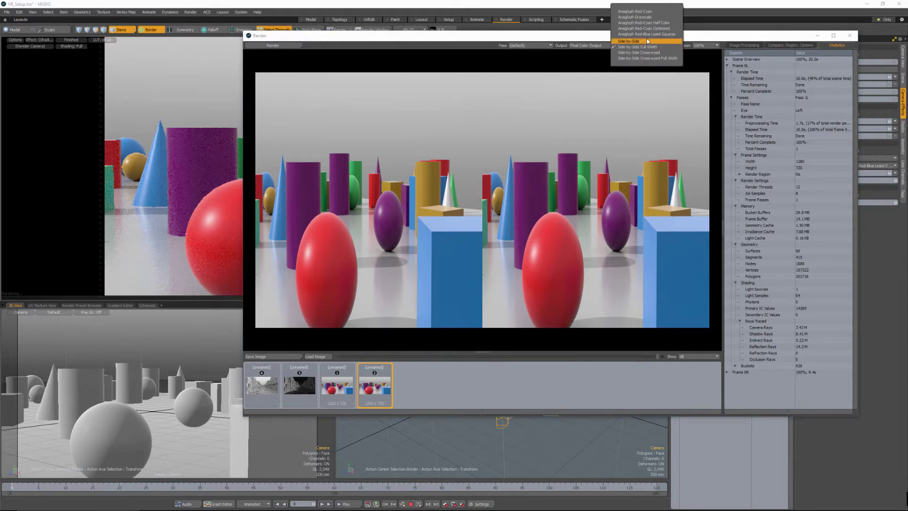
pyautogui.click(647, 34)
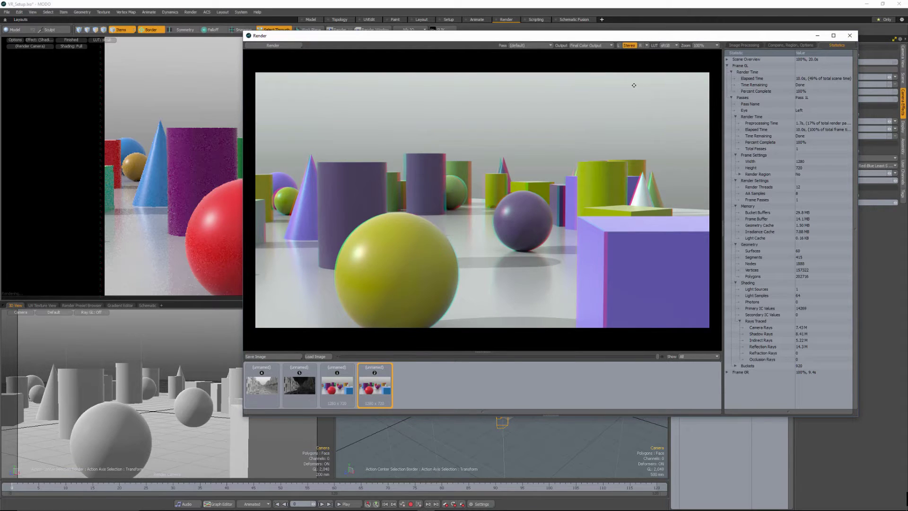
# Compare the stereo composites of the first render and the 15 mm interocular render
pyautogui.click(340, 392)
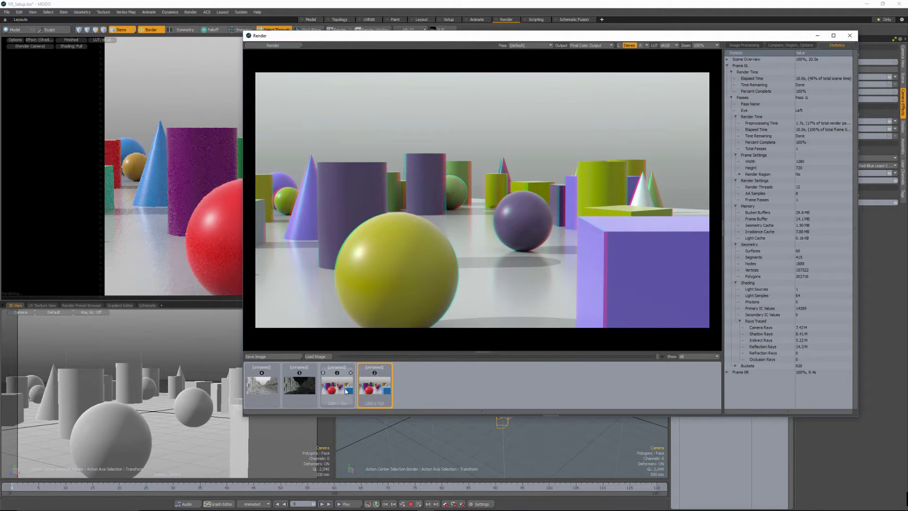
pyautogui.click(363, 392)
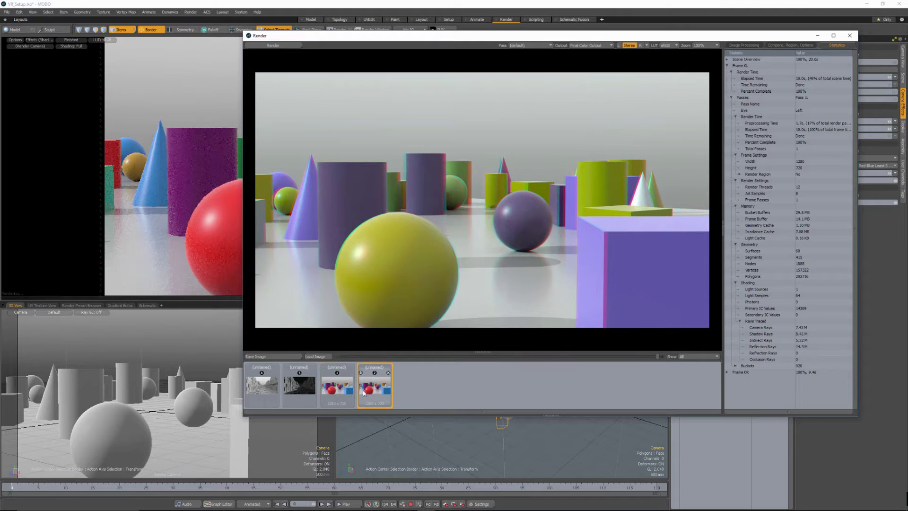
pyautogui.click(345, 393)
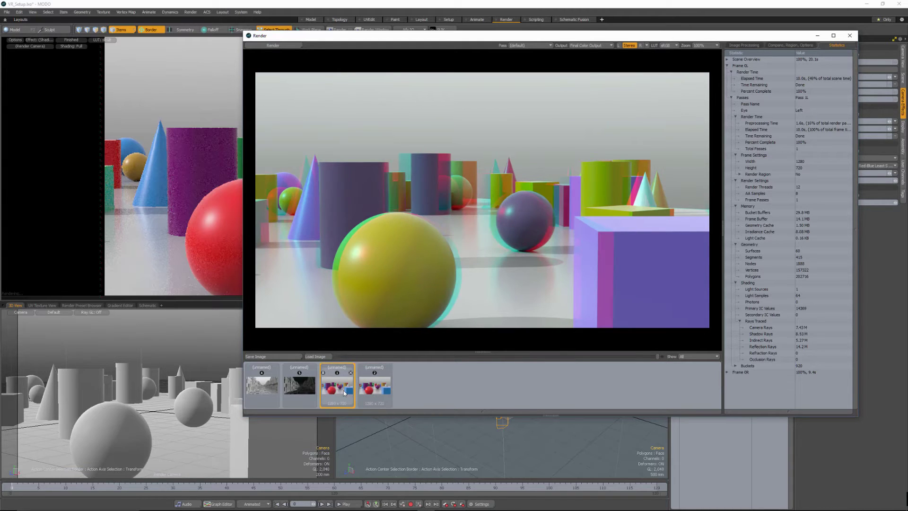
pyautogui.click(363, 392)
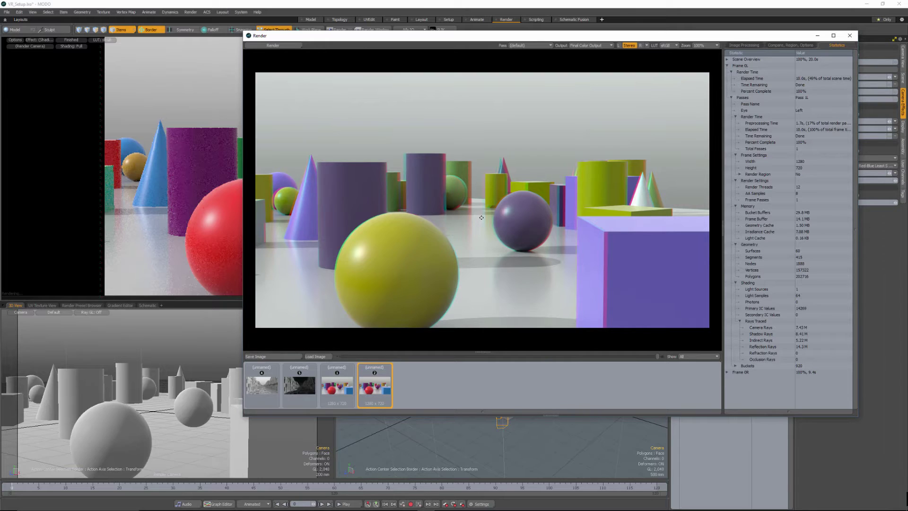
# Set the camera's Interocular Distance to 150 mm and render the frame again, displaying its stereo composite
pyautogui.click(849, 36)
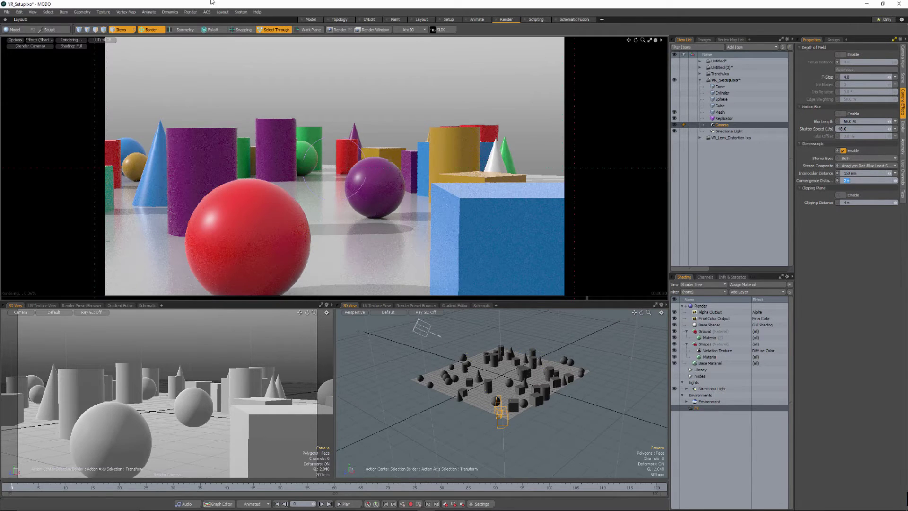
pyautogui.press('F9')
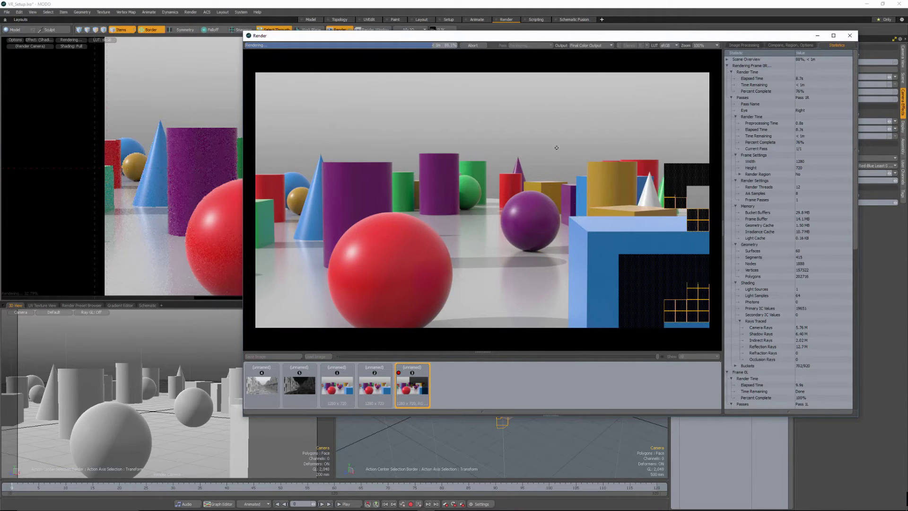
pyautogui.click(629, 46)
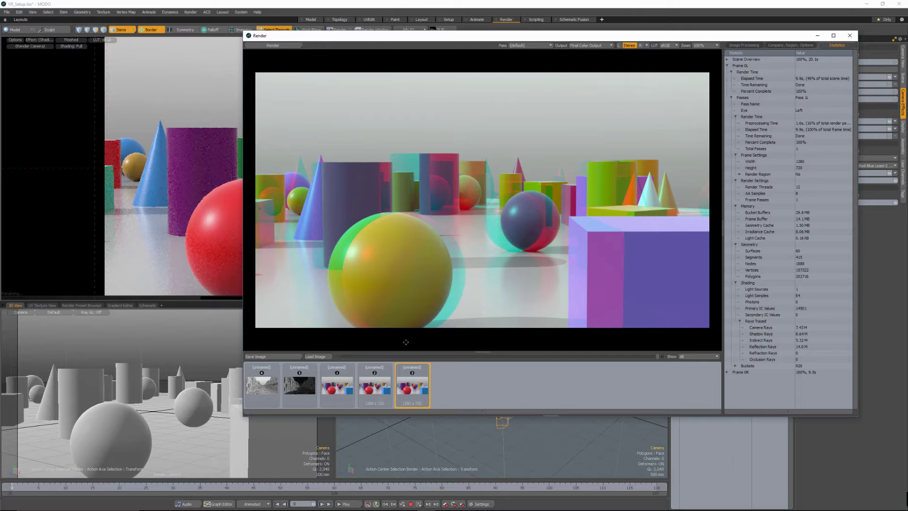
# Compare the new stereo composite with the two earlier renders, and close the render window
pyautogui.click(375, 389)
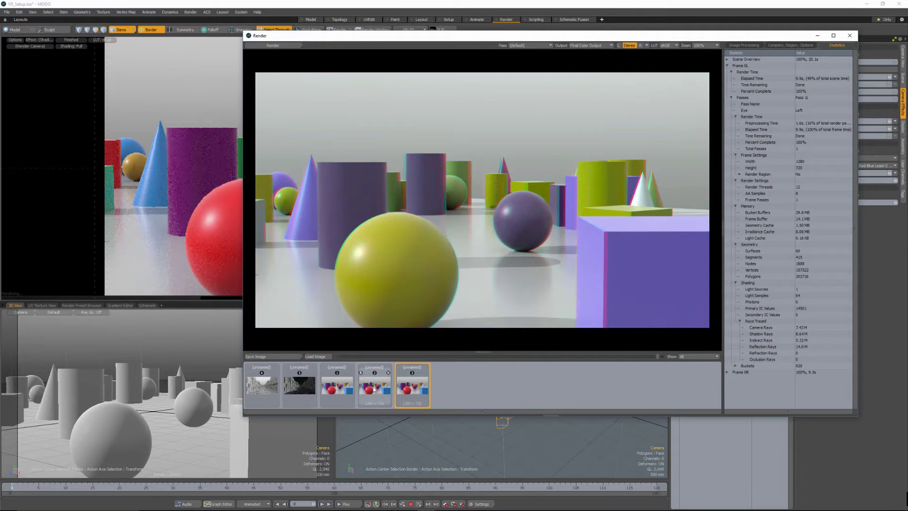
pyautogui.click(339, 389)
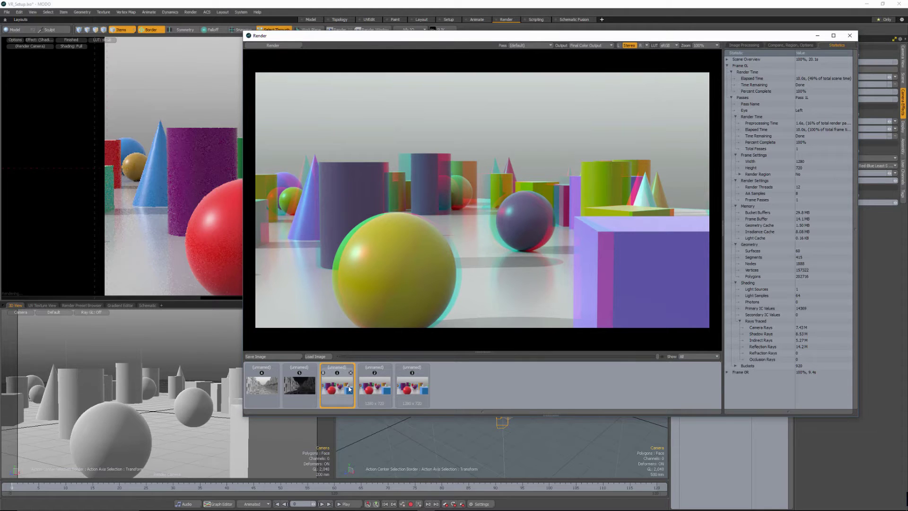
pyautogui.click(375, 389)
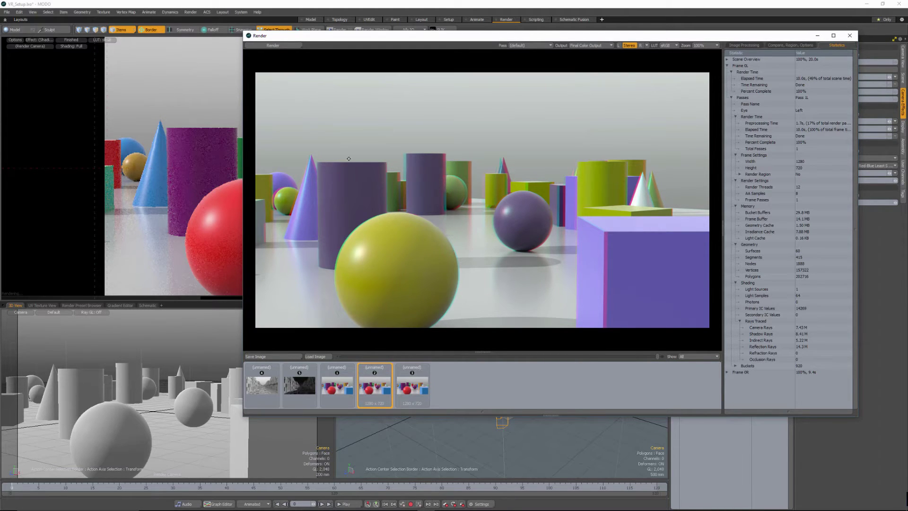
pyautogui.click(412, 386)
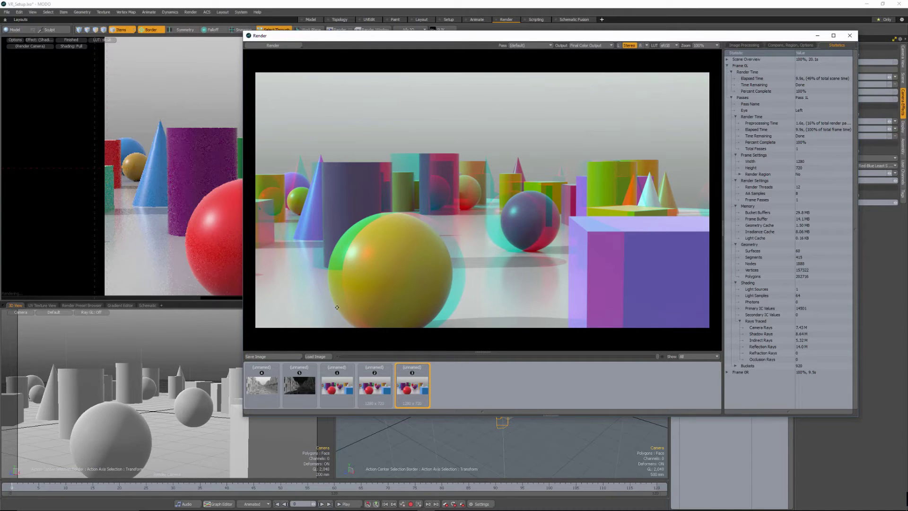
pyautogui.click(850, 35)
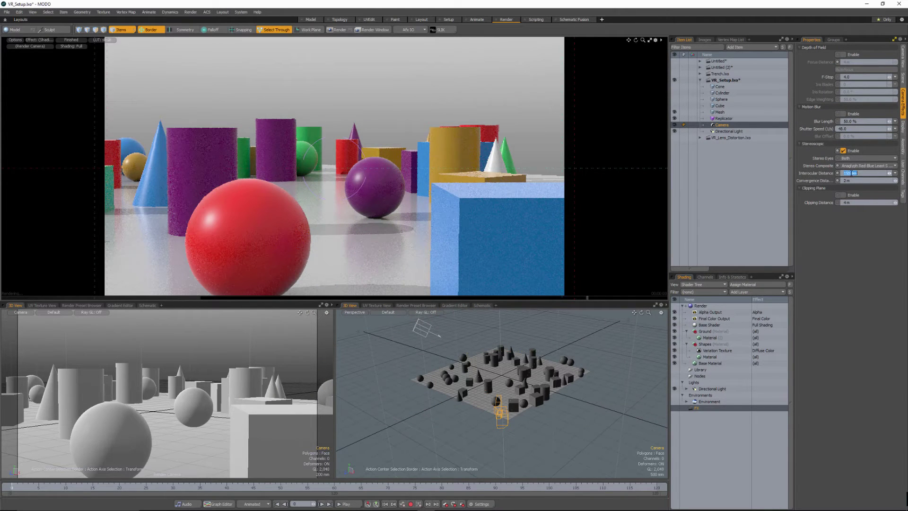
# Set the camera's Interocular Distance to 65 mm
pyautogui.click(841, 173)
pyautogui.write('65')
pyautogui.press('Tab')
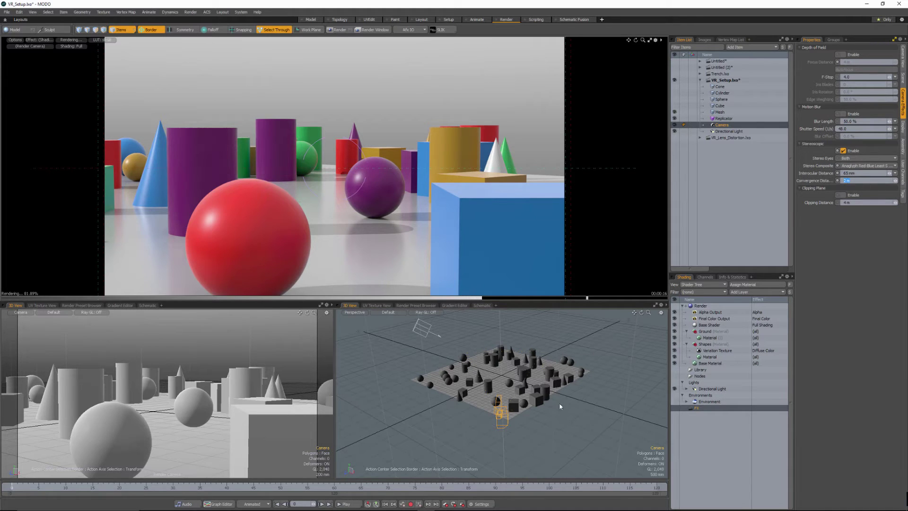
# Set the stereo camera's Convergence Distance to 10 m
pyautogui.keyDown('alt'); pyautogui.moveTo(511, 388); pyautogui.dragTo(892, 222); pyautogui.keyUp('alt')
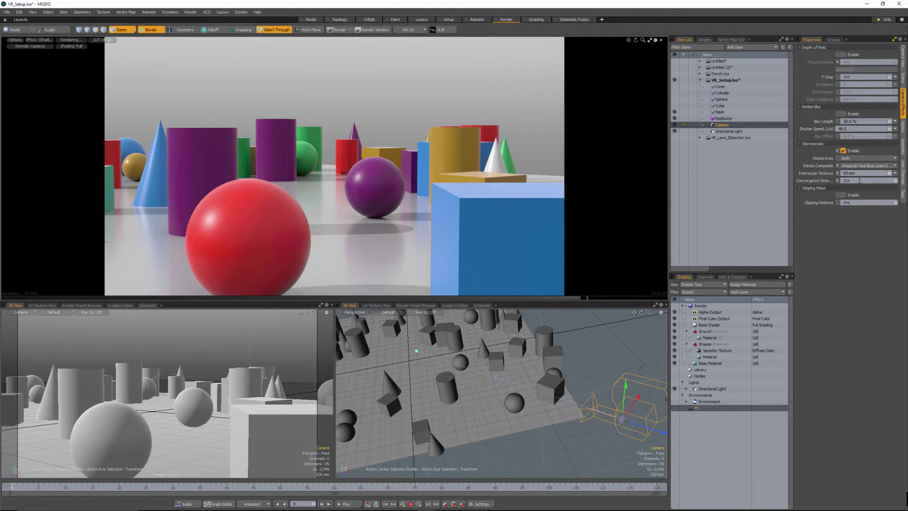
pyautogui.click(859, 180)
pyautogui.write('10')
pyautogui.press('Return')
# Examine the stereo camera and its convergence against the primitive shapes from several angles in the perspective view
pyautogui.scroll(-5, 516, 385)
pyautogui.scroll(-5, 516, 385)
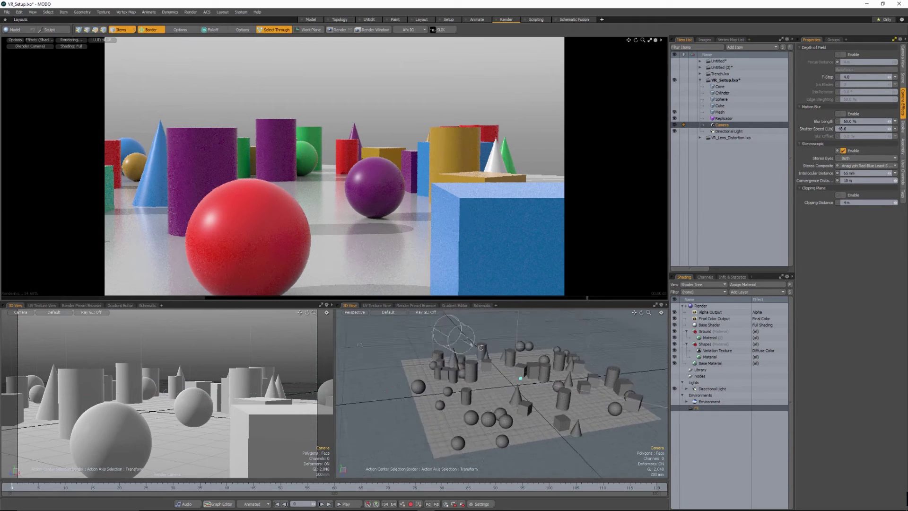
pyautogui.scroll(10, 519, 401)
pyautogui.scroll(-5, 519, 402)
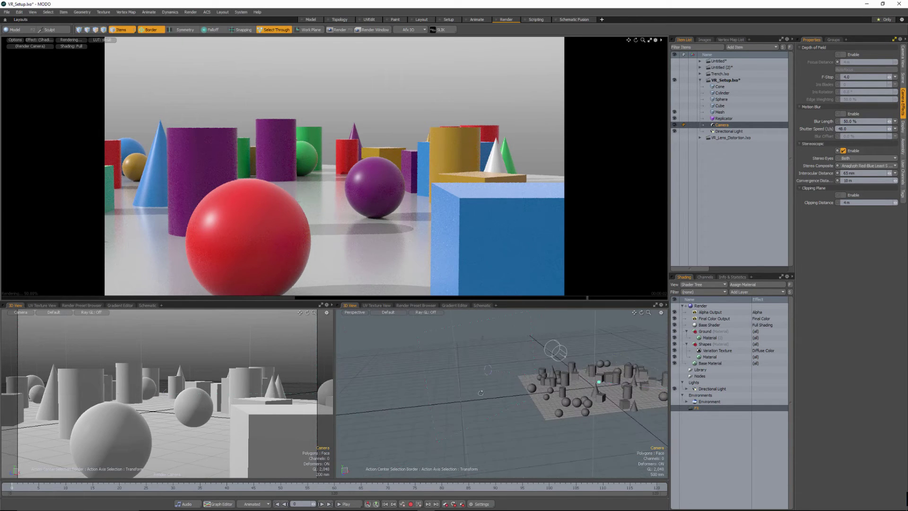
pyautogui.keyDown('alt'); pyautogui.moveTo(496, 341); pyautogui.dragTo(485, 372); pyautogui.keyUp('alt')
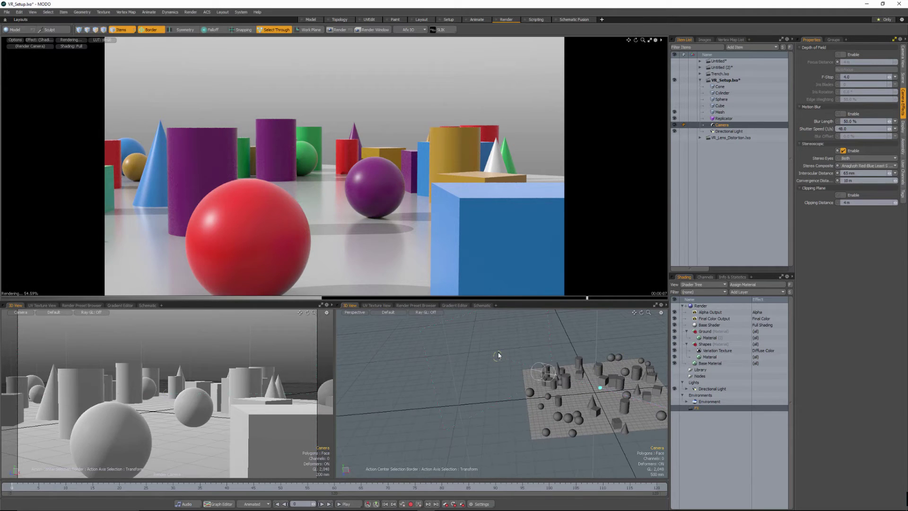
pyautogui.scroll(5, 167, 393)
pyautogui.keyDown('alt'); pyautogui.moveTo(503, 361); pyautogui.dragTo(463, 363); pyautogui.keyUp('alt')
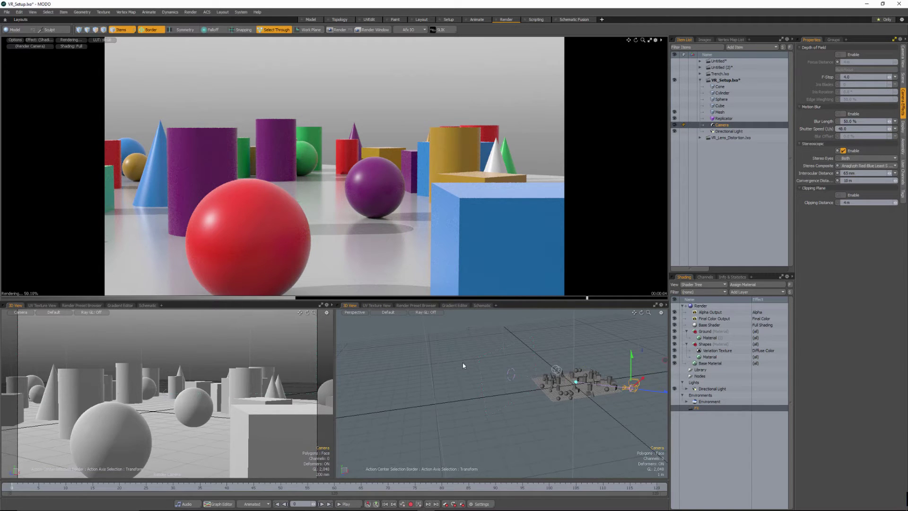
pyautogui.keyDown('alt'); pyautogui.moveTo(572, 362); pyautogui.dragTo(580, 418); pyautogui.keyUp('alt')
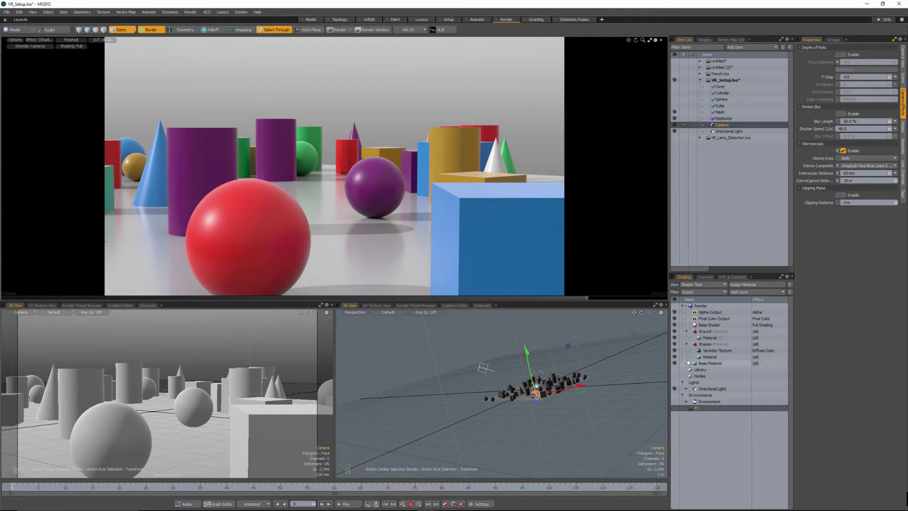
pyautogui.keyDown('alt'); pyautogui.moveTo(473, 407); pyautogui.dragTo(465, 389); pyautogui.keyUp('alt')
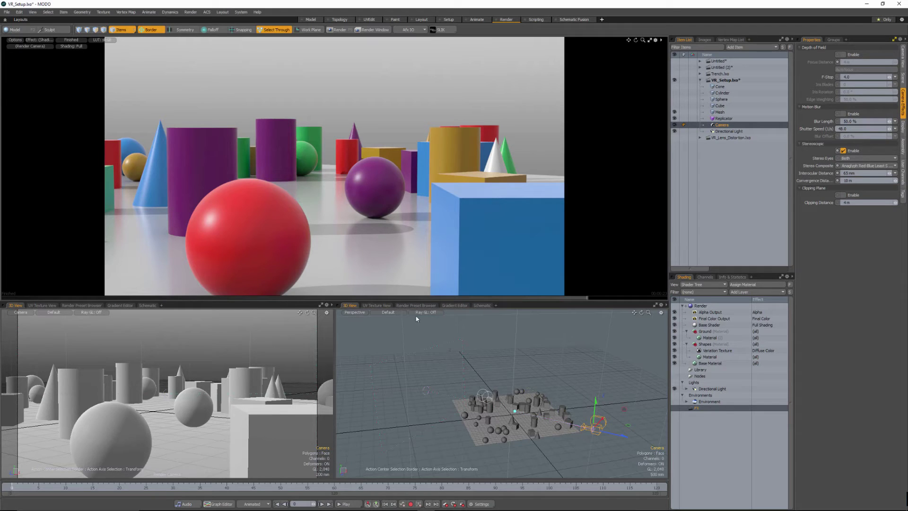
# In the Schematic, add the camera's Focus Distance and Convergence Distance channels to the workspace
pyautogui.click(482, 306)
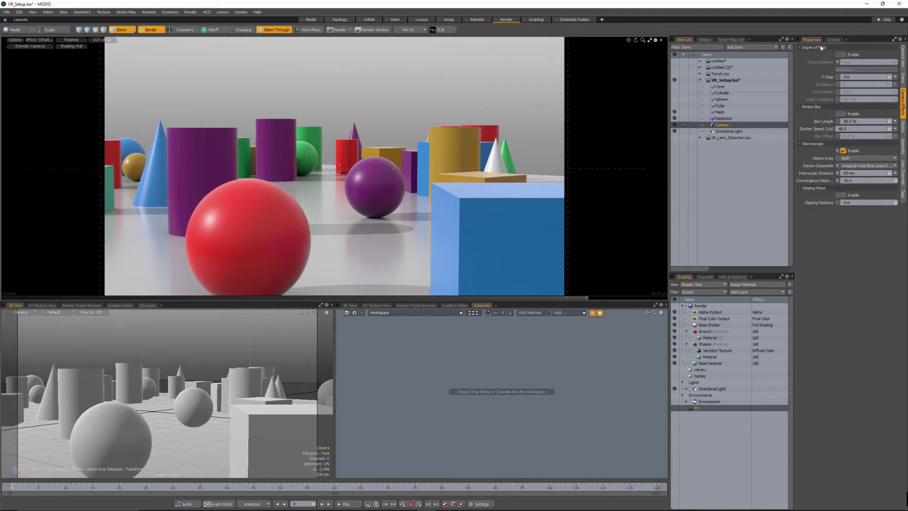
pyautogui.moveTo(534, 357); pyautogui.dragTo(535, 358)
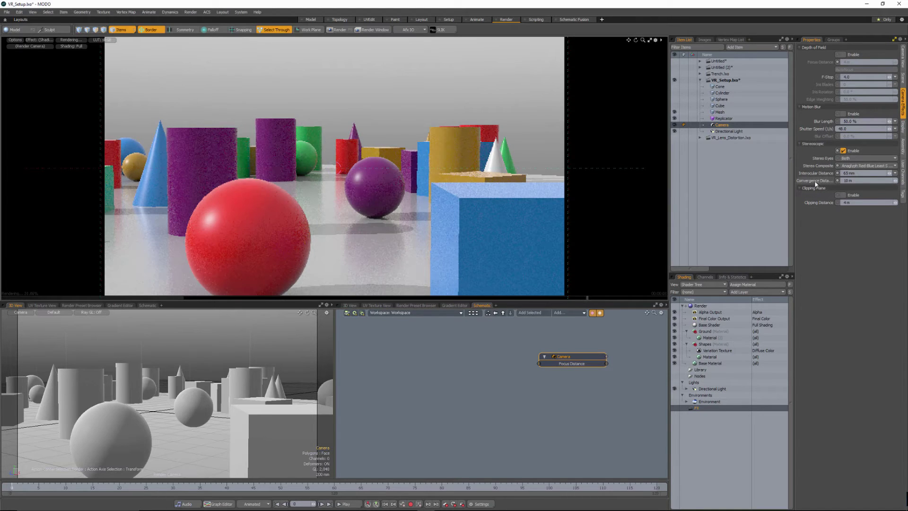
pyautogui.moveTo(819, 180); pyautogui.dragTo(577, 366)
# Select the Focus Distance channel, switch the Camera viewport to Perspective, and move the camera's focus point among the shapes
pyautogui.click(577, 365)
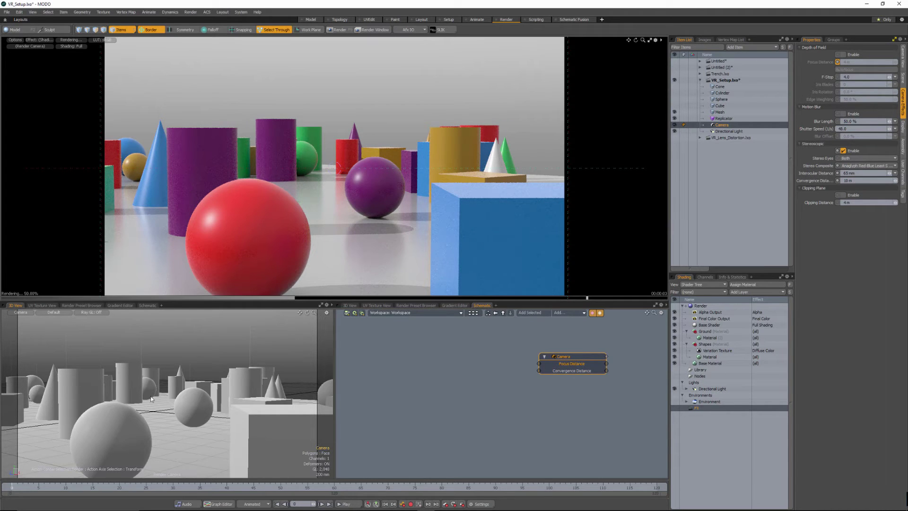
pyautogui.hotkey('ctrl', 'space')
pyautogui.click(157, 362)
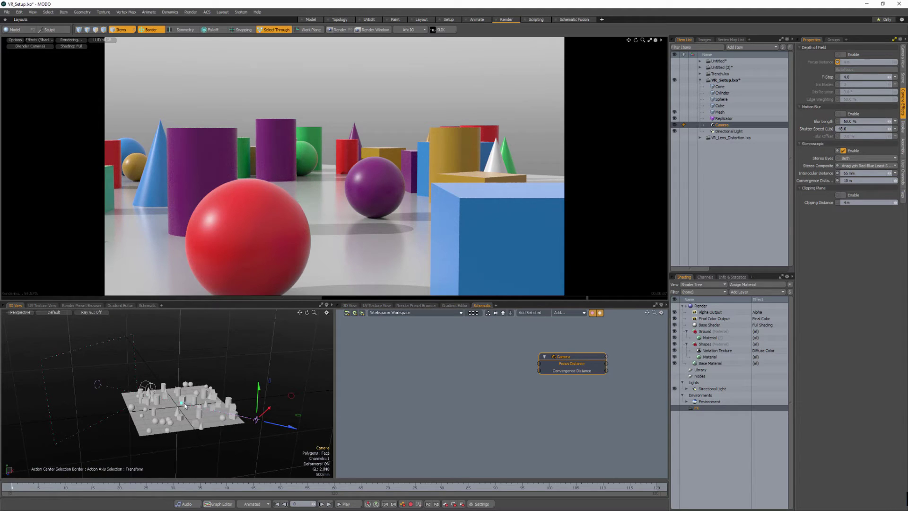
pyautogui.moveTo(181, 403)
pyautogui.mouseDown()
pyautogui.moveTo(223, 413)
pyautogui.moveTo(183, 403)
pyautogui.mouseUp()
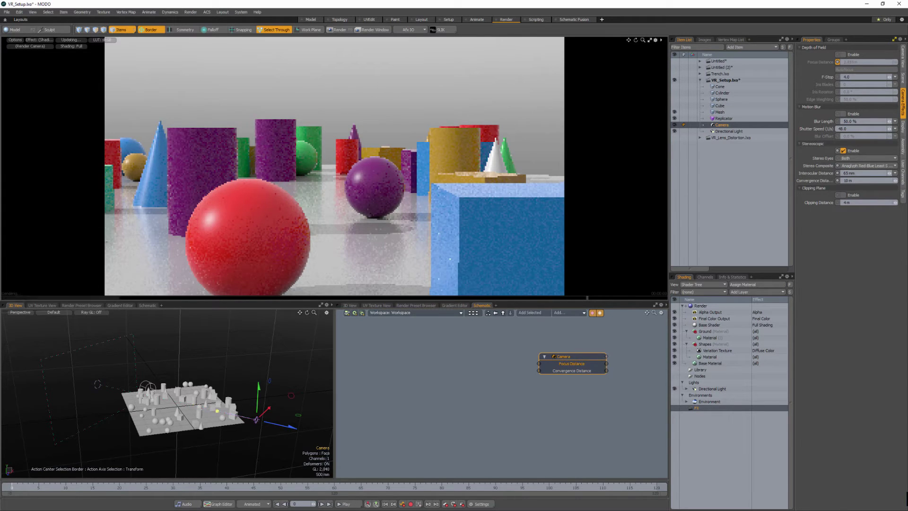
pyautogui.moveTo(183, 403); pyautogui.dragTo(187, 404)
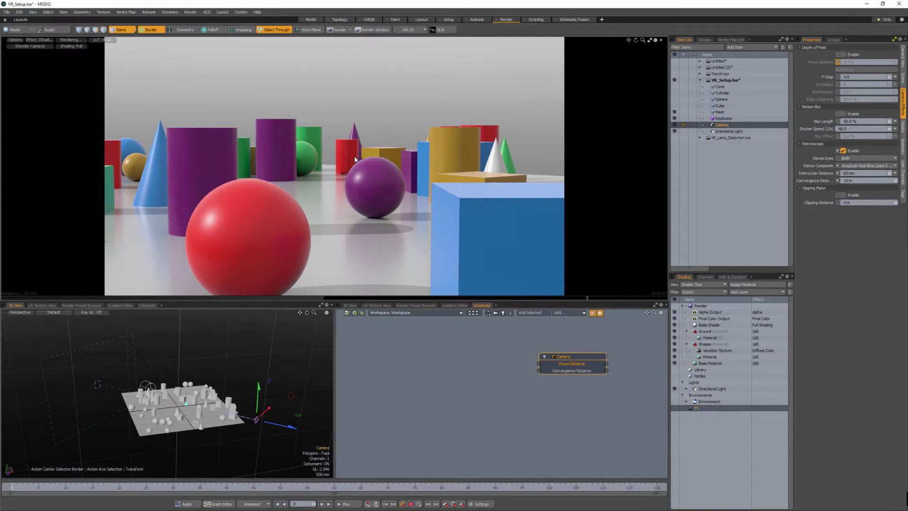
# Try different focus distances by picking the purple cylinders, the spheres and the blue cube in the render preview
pyautogui.click(279, 156)
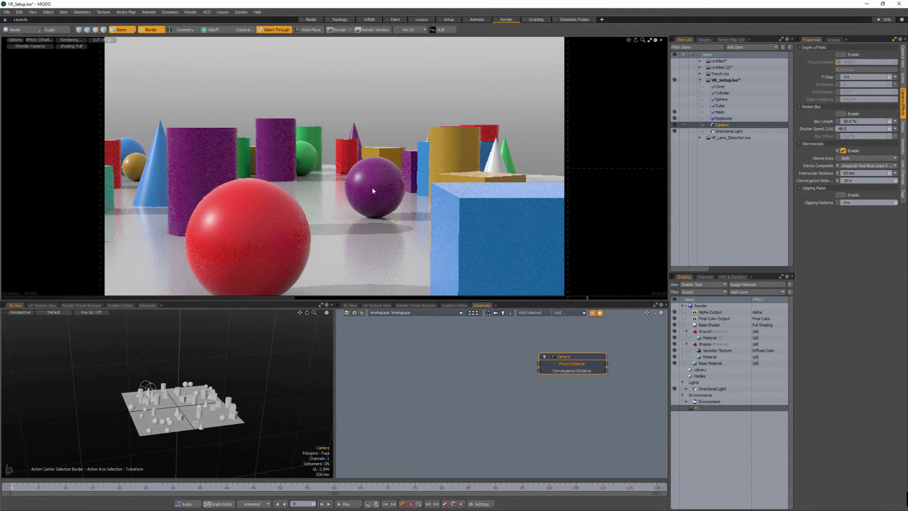
pyautogui.click(372, 156)
pyautogui.click(245, 242)
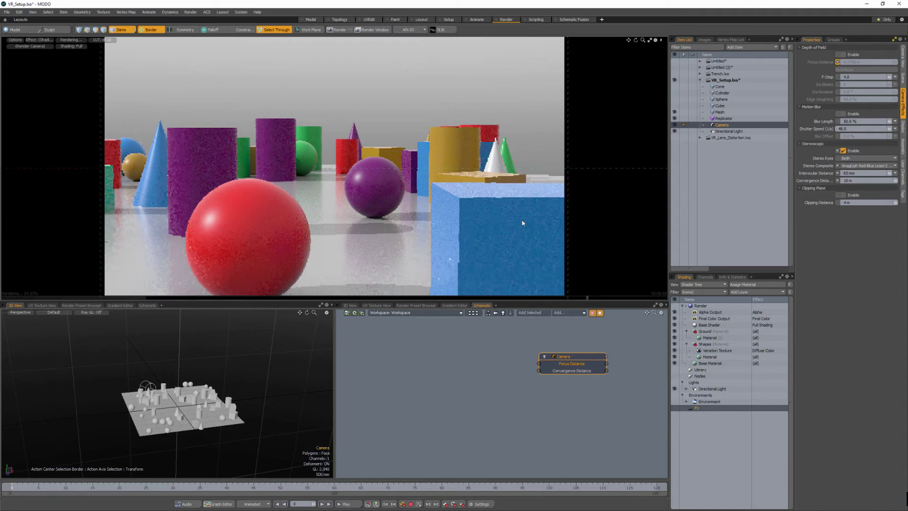
pyautogui.click(484, 220)
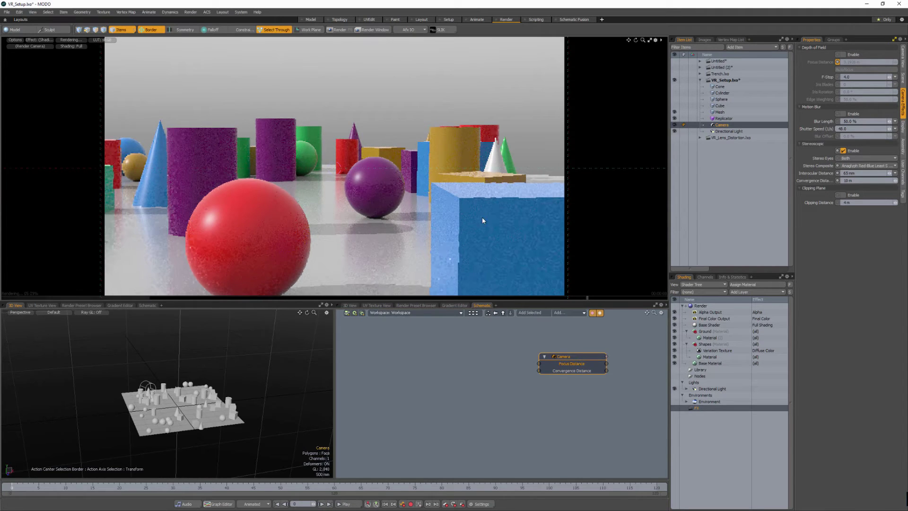
pyautogui.click(210, 158)
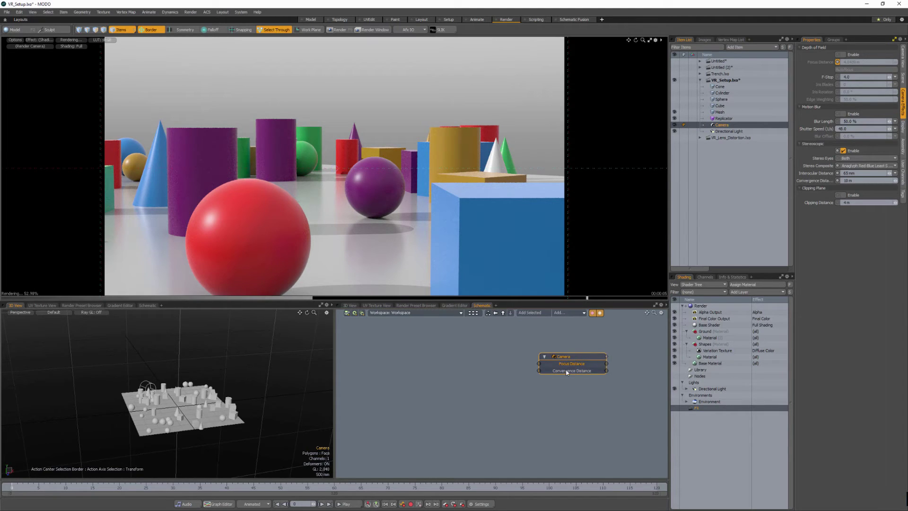
# Link the camera's Focus Distance output to its Convergence Distance input, and focus on the purple sphere in the preview
pyautogui.moveTo(608, 364); pyautogui.dragTo(547, 371)
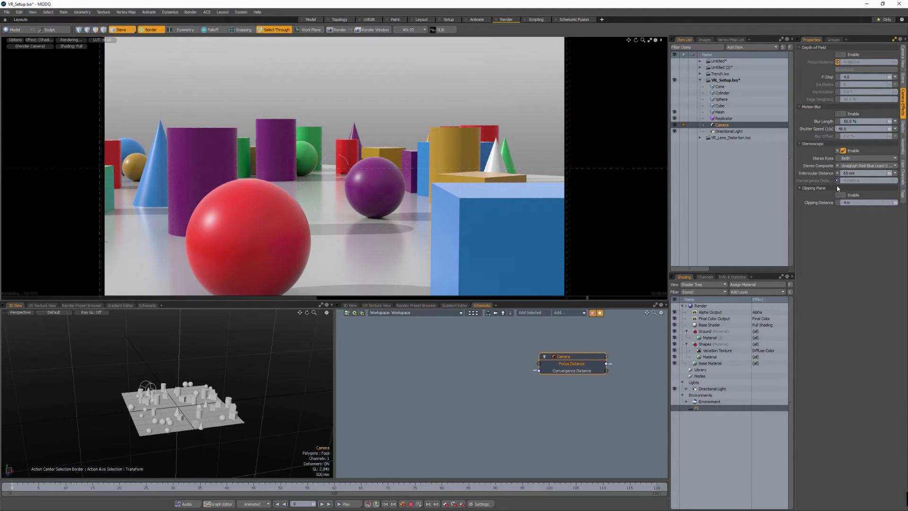
pyautogui.click(381, 197)
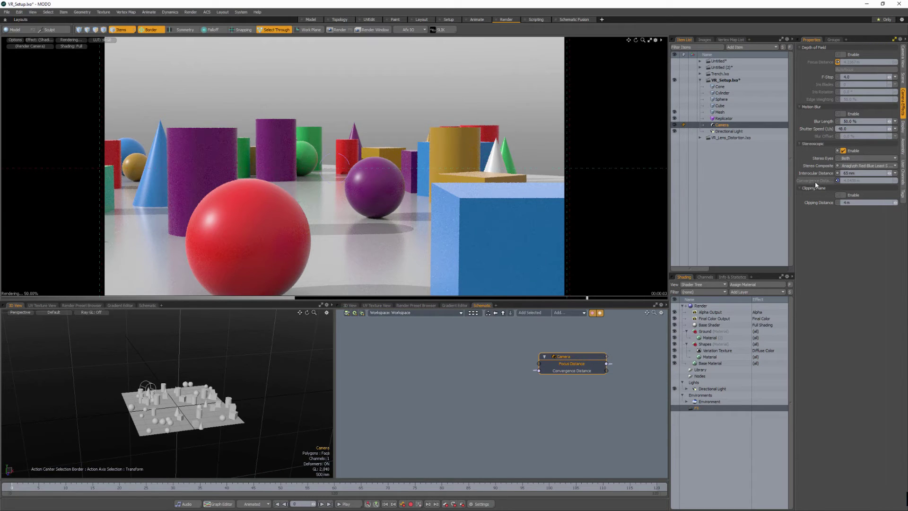
# Enable the camera's Depth of Field and refocus on the purple sphere in the render preview
pyautogui.click(842, 55)
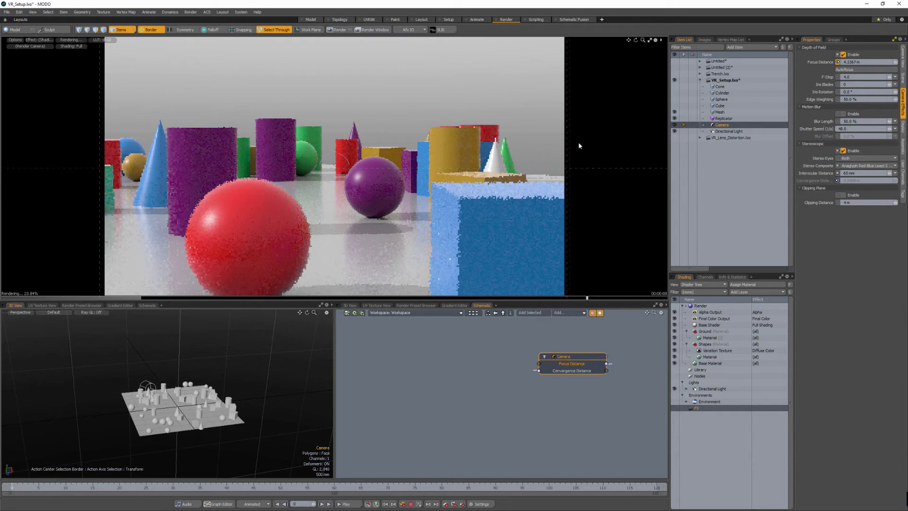
pyautogui.click(381, 193)
pyautogui.click(379, 189)
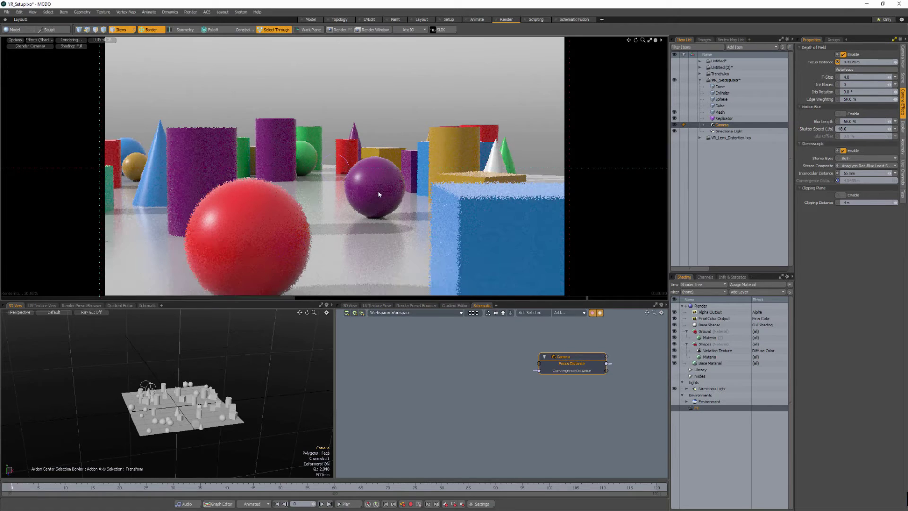
pyautogui.doubleClick(573, 375)
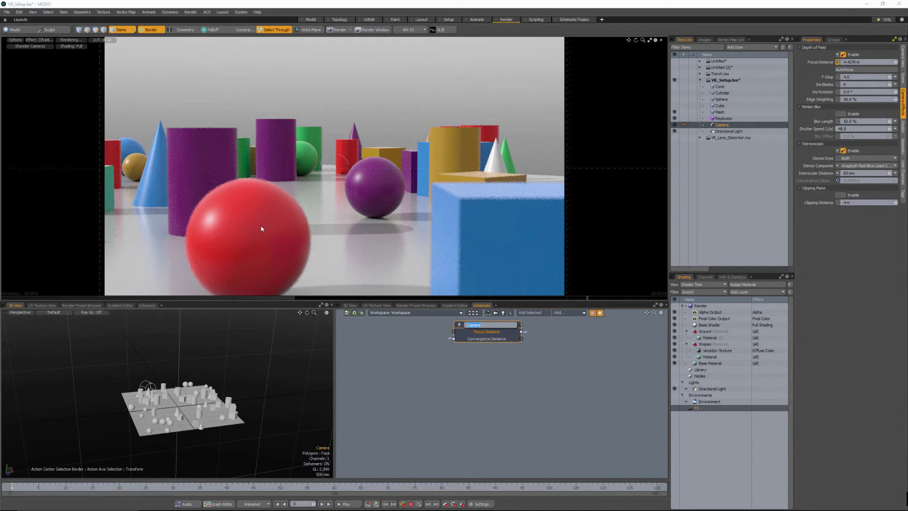
# Refocus on the purple sphere in the preview, and replace the schematic with a 3D view to move the camera's focus point among the shapes
pyautogui.press('Return')
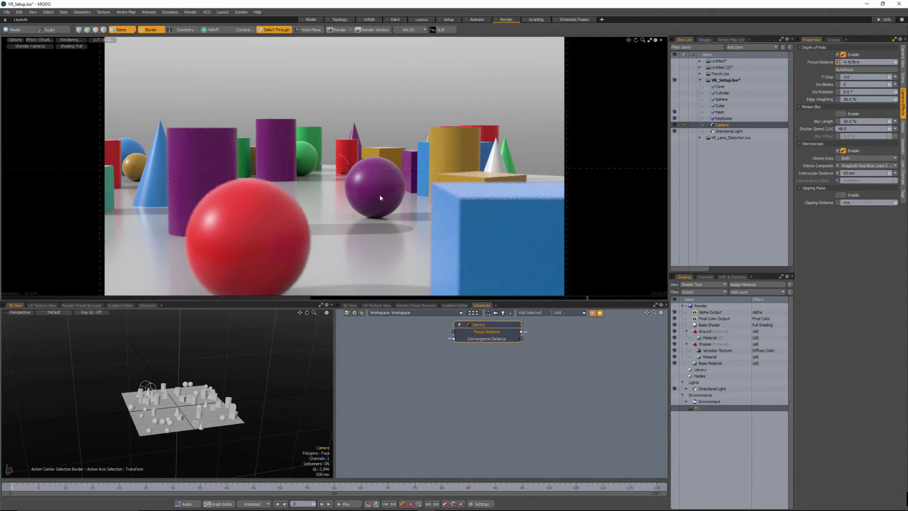
pyautogui.click(379, 198)
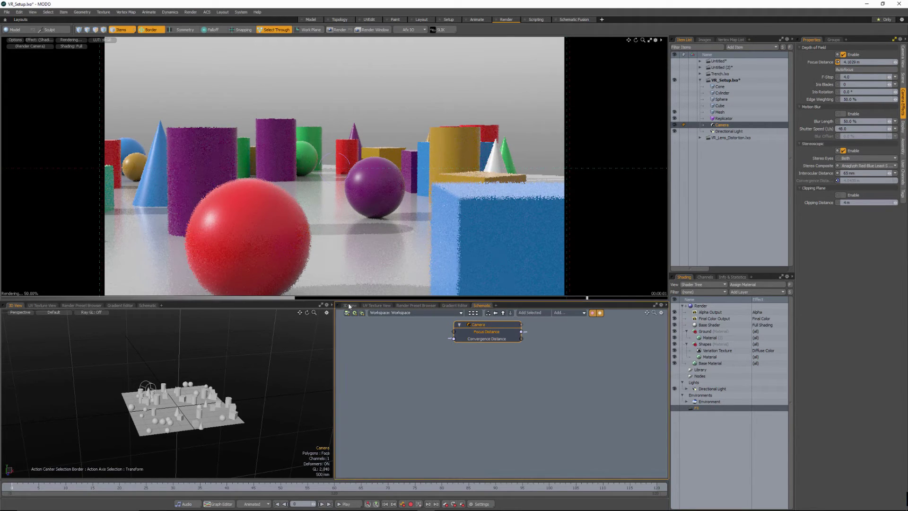
pyautogui.click(350, 306)
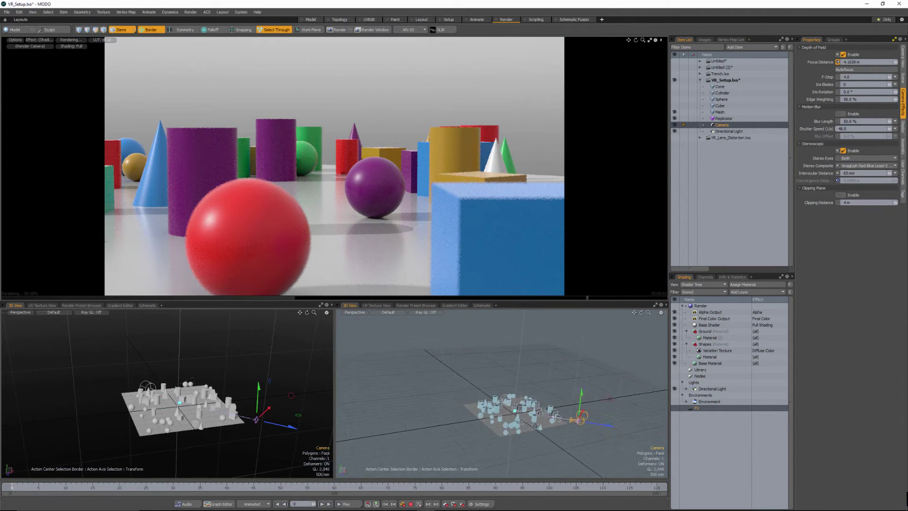
pyautogui.scroll(3, 520, 411)
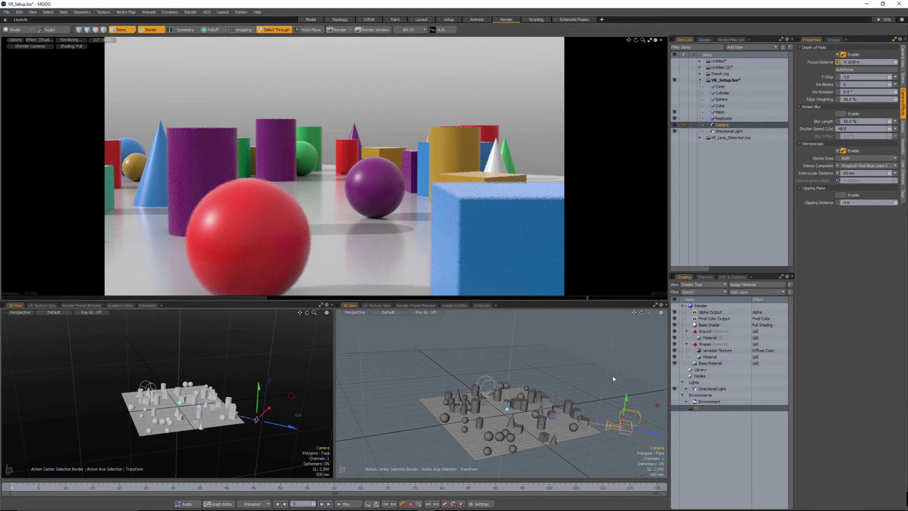
pyautogui.keyDown('alt'); pyautogui.moveTo(613, 379); pyautogui.dragTo(463, 403); pyautogui.keyUp('alt')
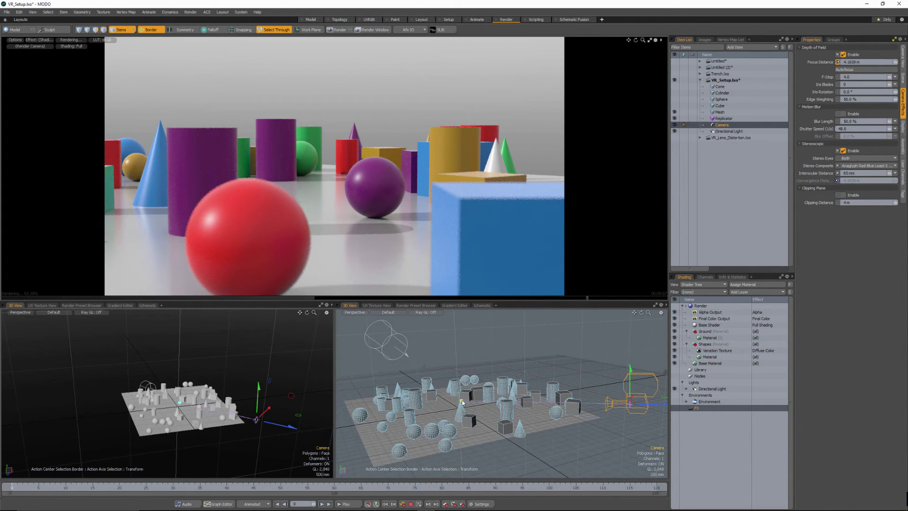
pyautogui.click(500, 403)
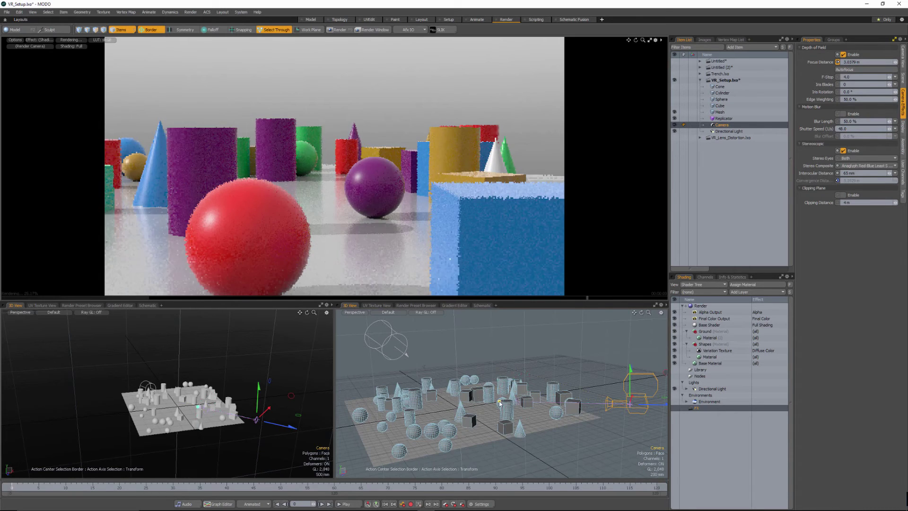
pyautogui.click(425, 169)
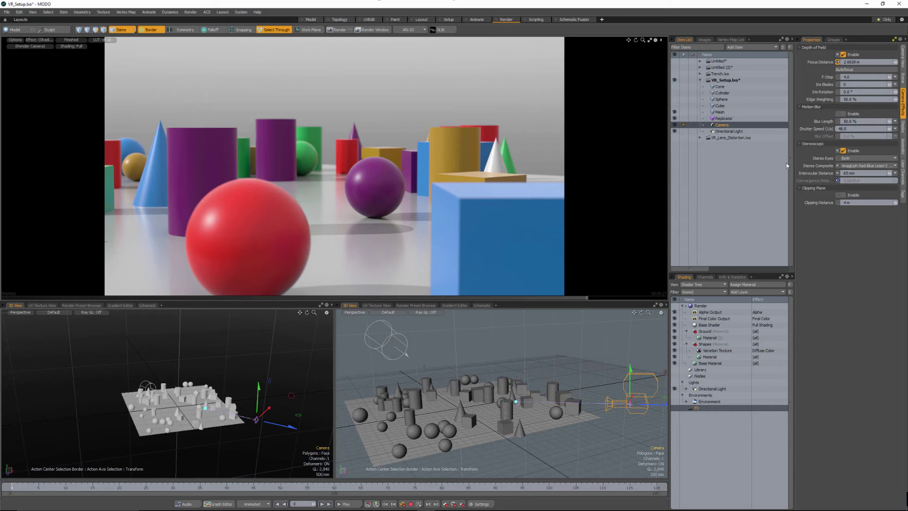
# Switch to the VR_Lens_Distortion.lxo scene and select the lens sphere in front of the checker plane
pyautogui.click(728, 139)
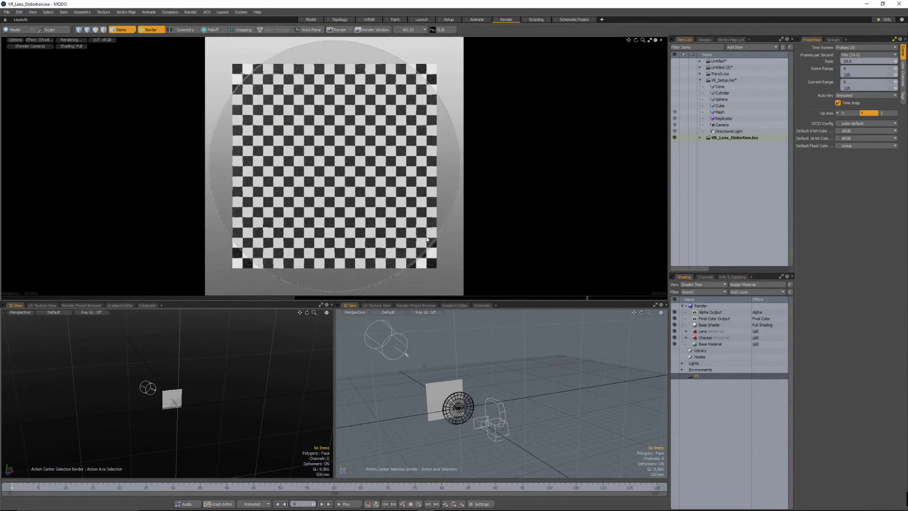
pyautogui.keyDown('alt'); pyautogui.moveTo(463, 423); pyautogui.dragTo(504, 414); pyautogui.keyUp('alt')
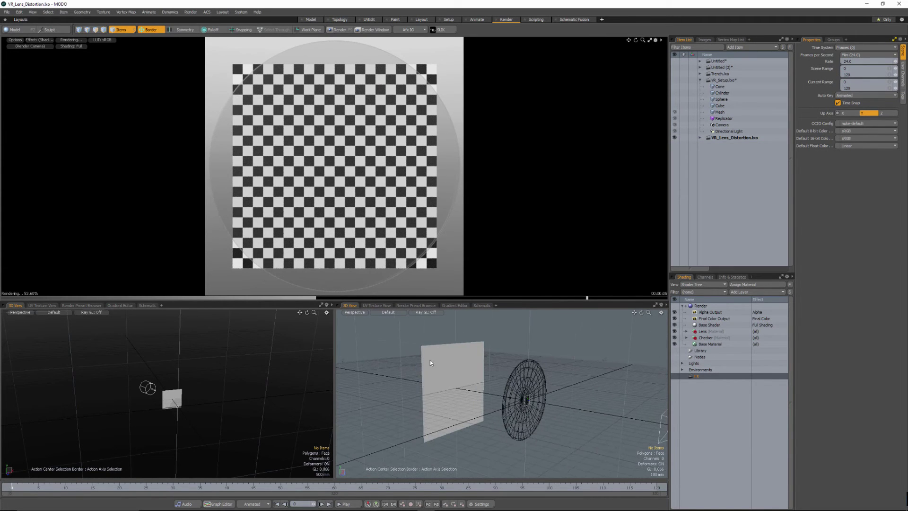
pyautogui.click(539, 368)
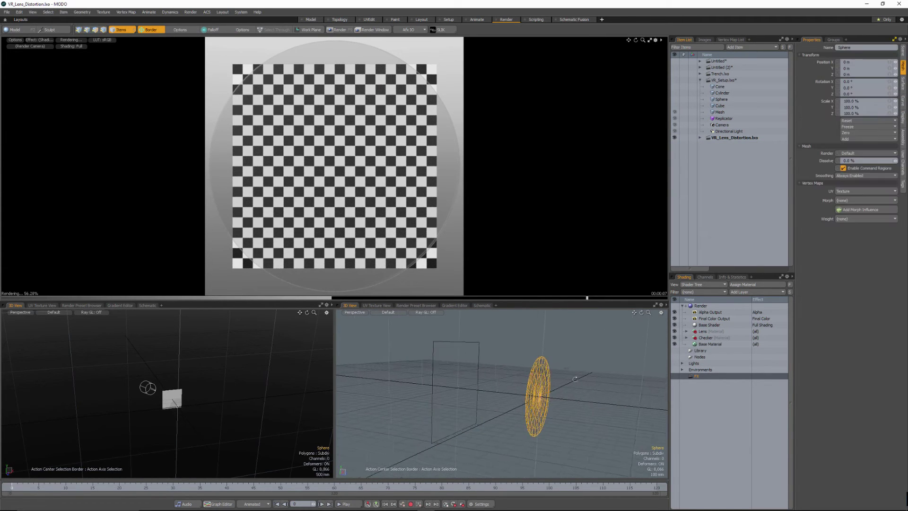
pyautogui.moveTo(538, 369)
pyautogui.keyDown('alt'); pyautogui.mouseDown()
pyautogui.moveTo(510, 370)
pyautogui.moveTo(517, 419)
pyautogui.moveTo(488, 421)
pyautogui.moveTo(540, 383)
pyautogui.mouseUp(); pyautogui.keyUp('alt')
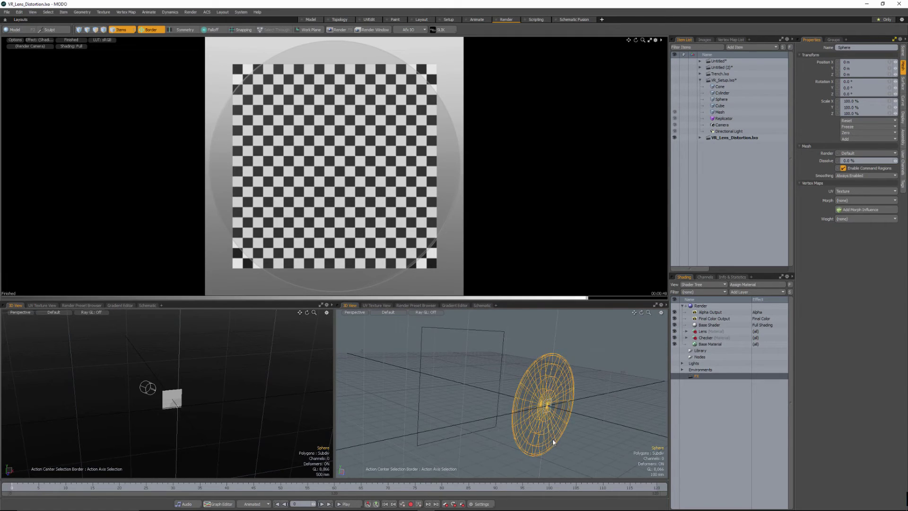
# Set the Lens material's transparency Refractive Index to the 1.517 Zinc Crown Glass preset
pyautogui.click(686, 331)
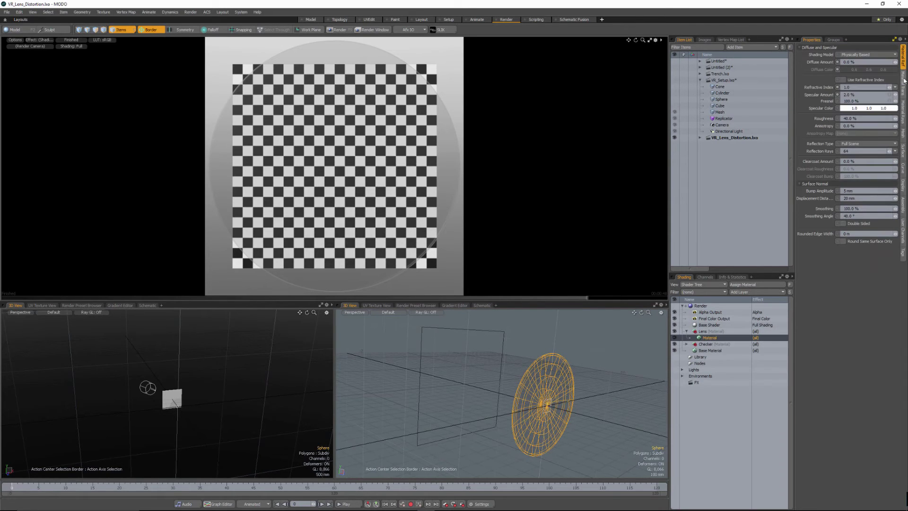
pyautogui.click(710, 337)
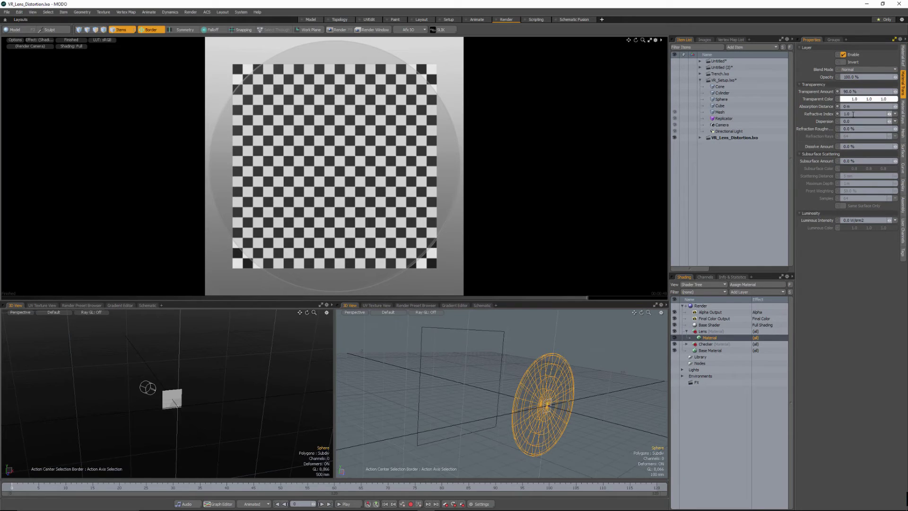
pyautogui.click(895, 114)
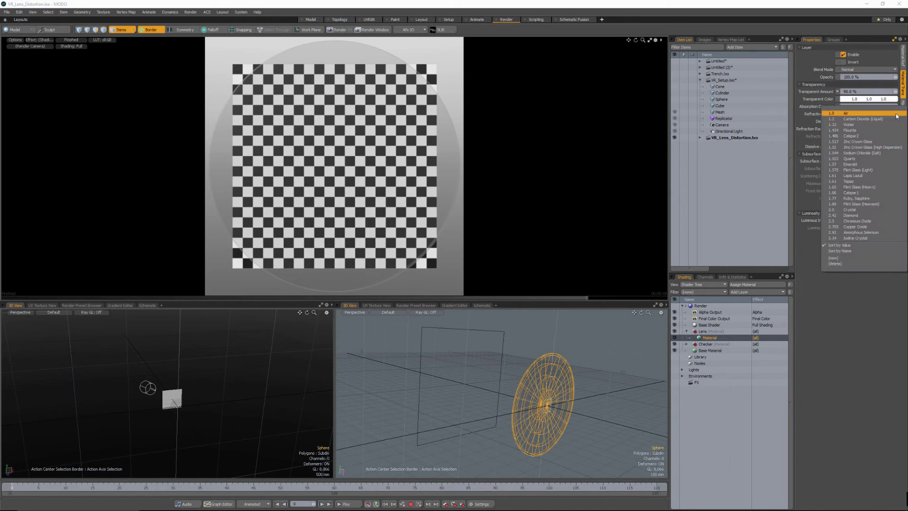
pyautogui.click(876, 143)
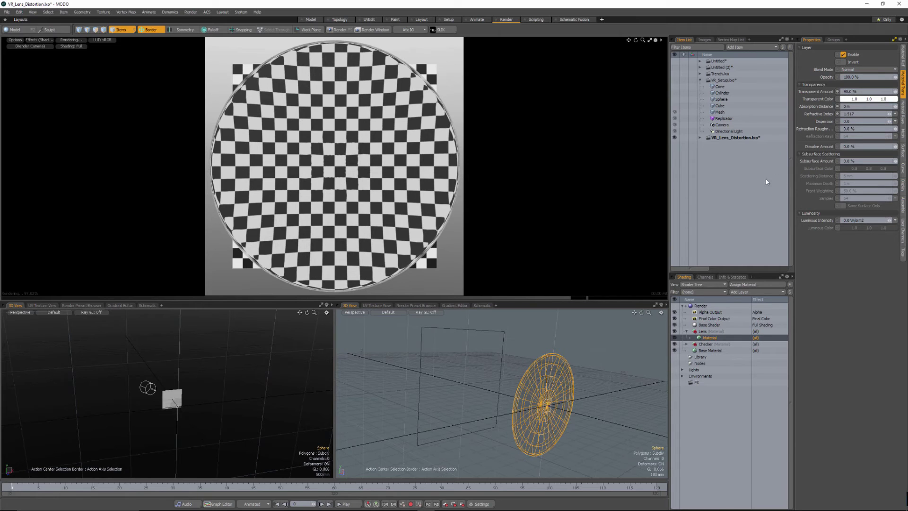
# Set the lens scene camera's Lens Distortion to the 0.1 Barrel Distortion preset
pyautogui.click(700, 137)
pyautogui.click(722, 157)
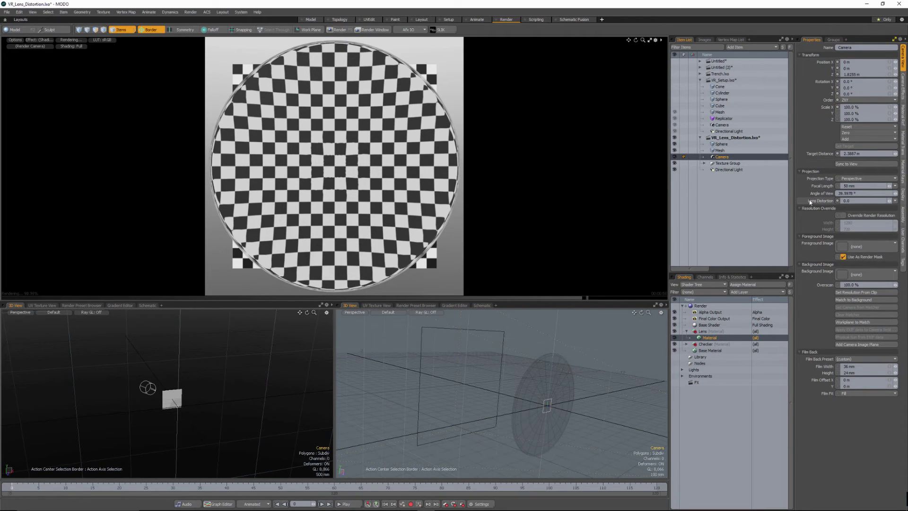
pyautogui.click(892, 202)
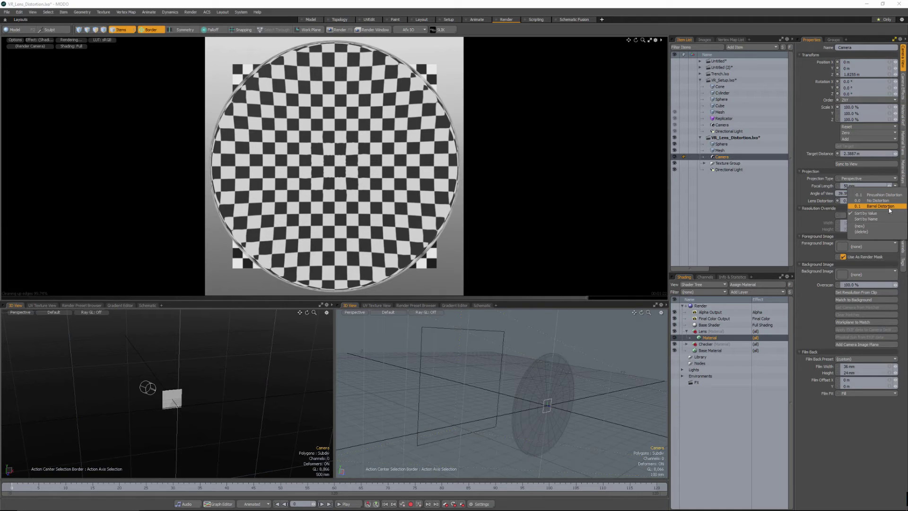
pyautogui.click(890, 210)
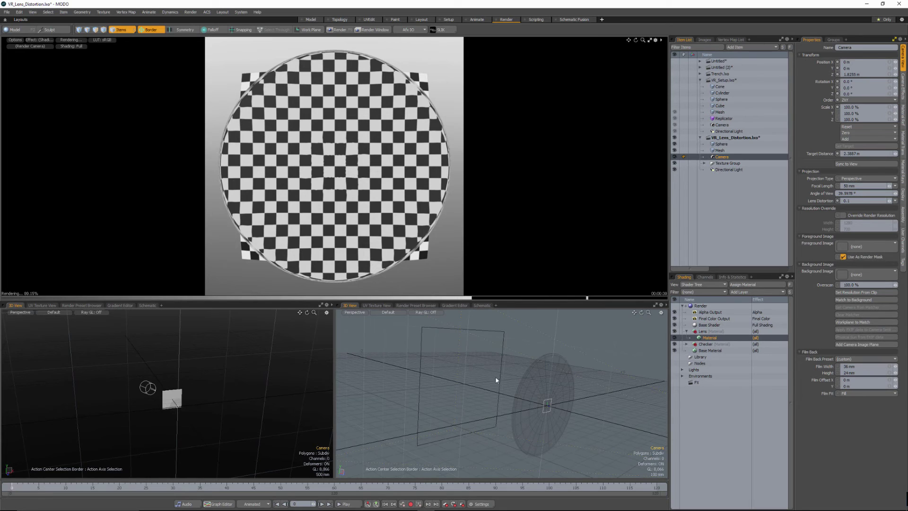
# Scale the checker plane mesh to 95% in X and Y
pyautogui.click(428, 331)
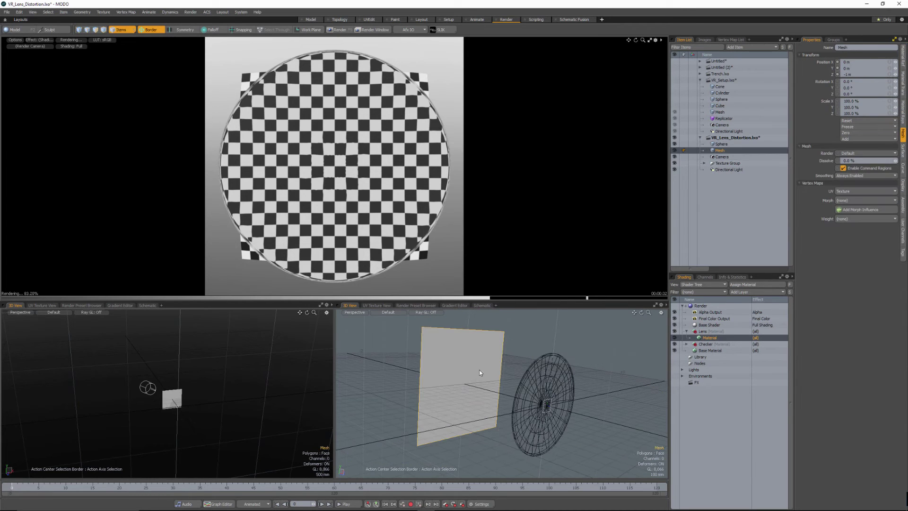
pyautogui.press('y')
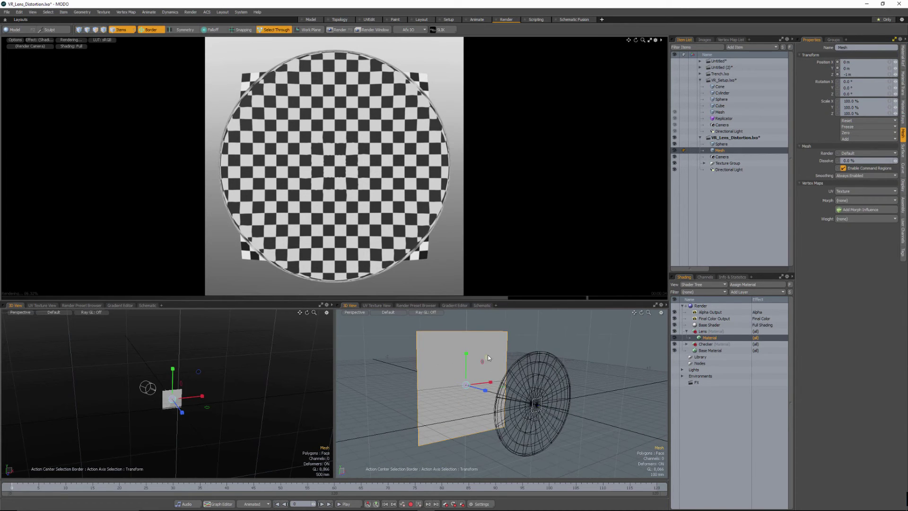
pyautogui.moveTo(489, 361); pyautogui.dragTo(479, 364)
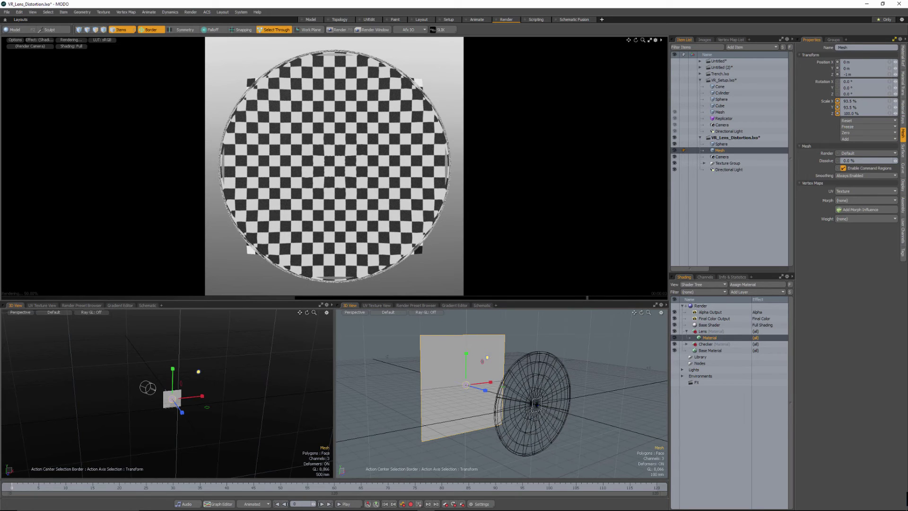
pyautogui.moveTo(479, 364); pyautogui.dragTo(481, 364)
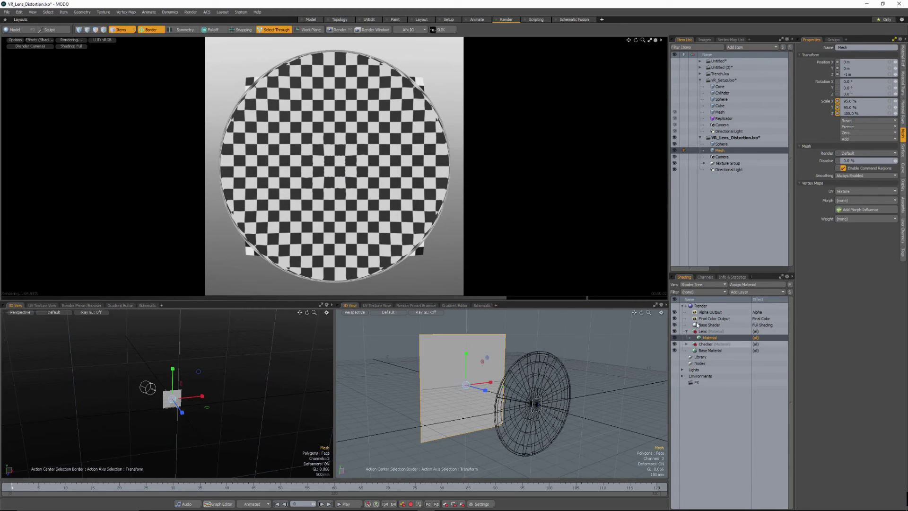
# Hide the lens sphere to examine the checkerboard's distortion without it, and show the sphere again
pyautogui.click(675, 145)
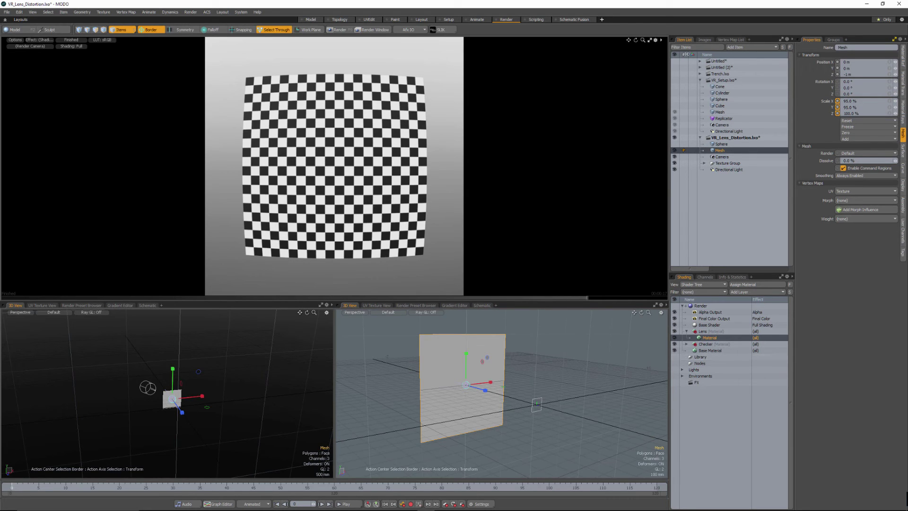
pyautogui.click(675, 144)
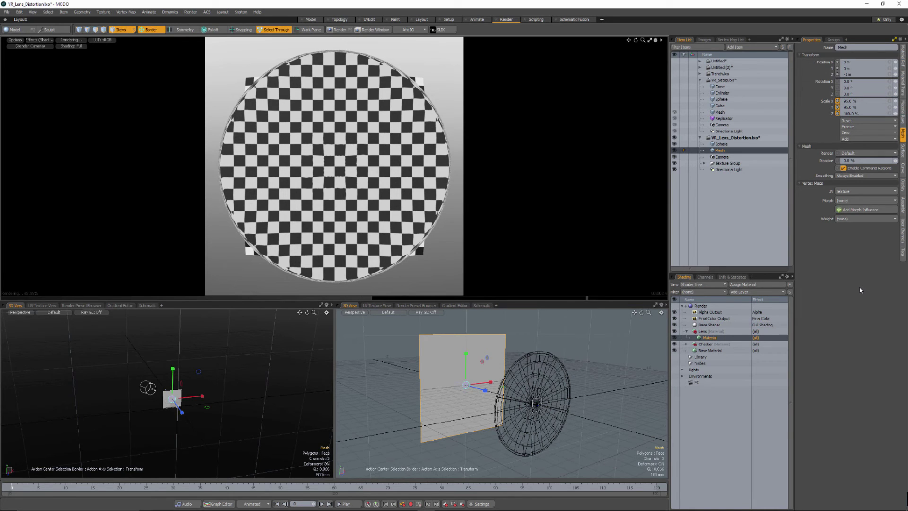
# Set the render frame resolution to 1080 pixels wide and 1200 pixels high
pyautogui.click(903, 56)
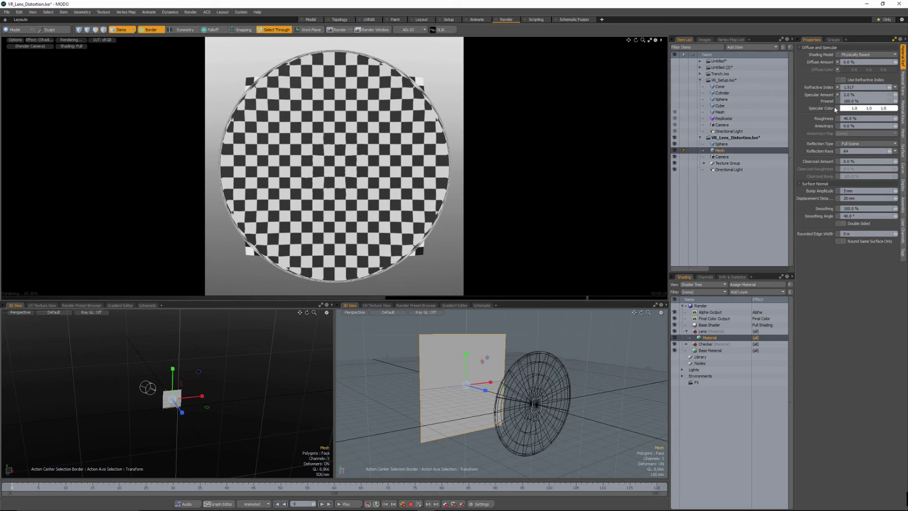
pyautogui.click(700, 305)
pyautogui.press('F8')
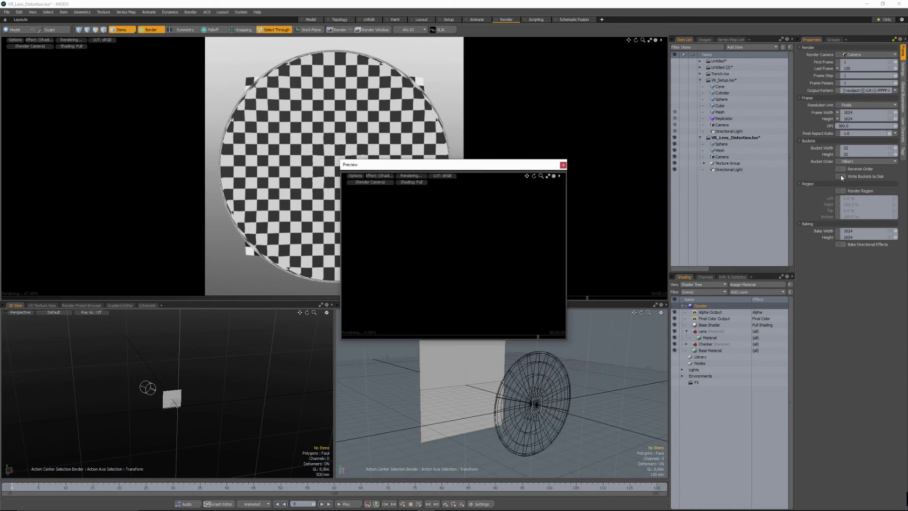
pyautogui.click(563, 165)
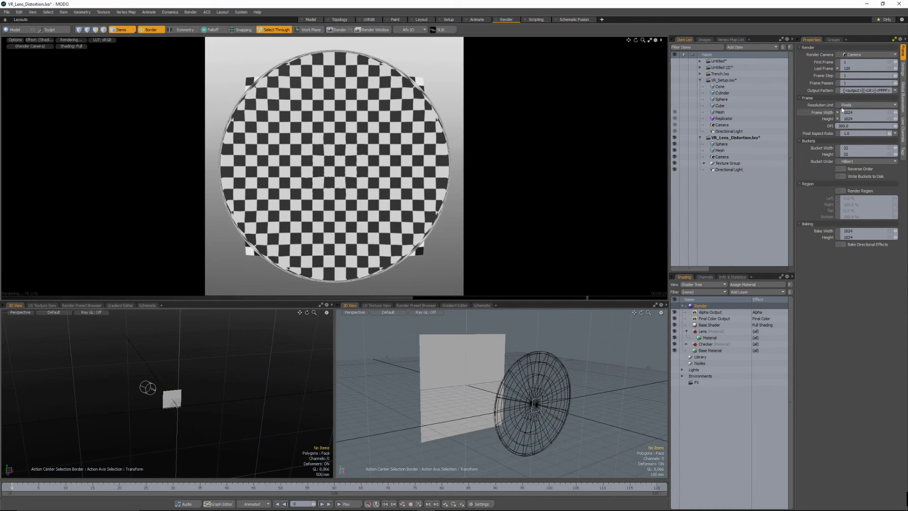
pyautogui.click(857, 114)
pyautogui.write('1080')
pyautogui.press('Tab')
pyautogui.write('1200')
pyautogui.press('Tab')
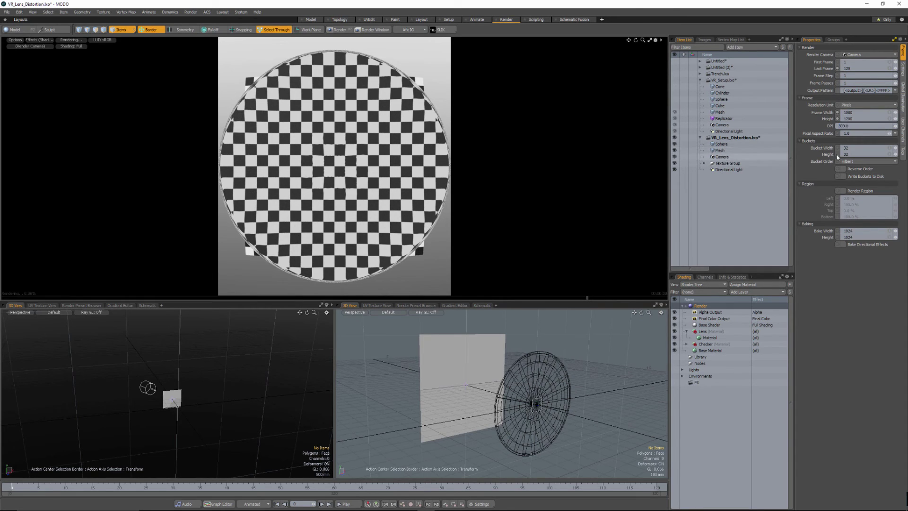
# Set the camera's Angle of View to 110° and move the camera toward the lens to about 531 mm in Z
pyautogui.click(722, 157)
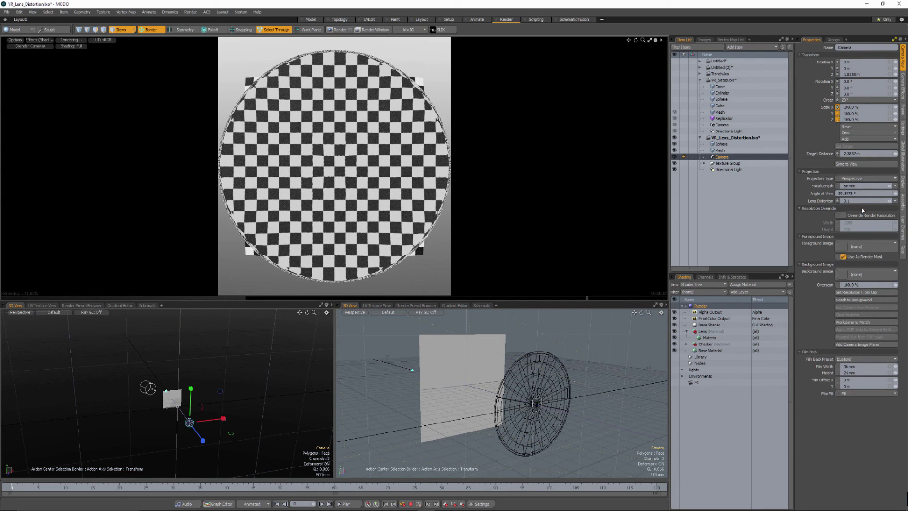
pyautogui.click(859, 193)
pyautogui.write('110')
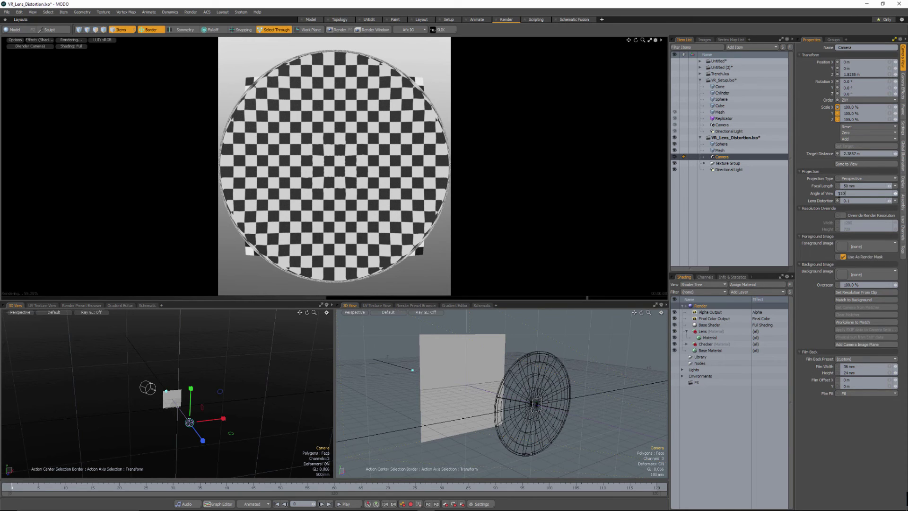
pyautogui.press('Tab')
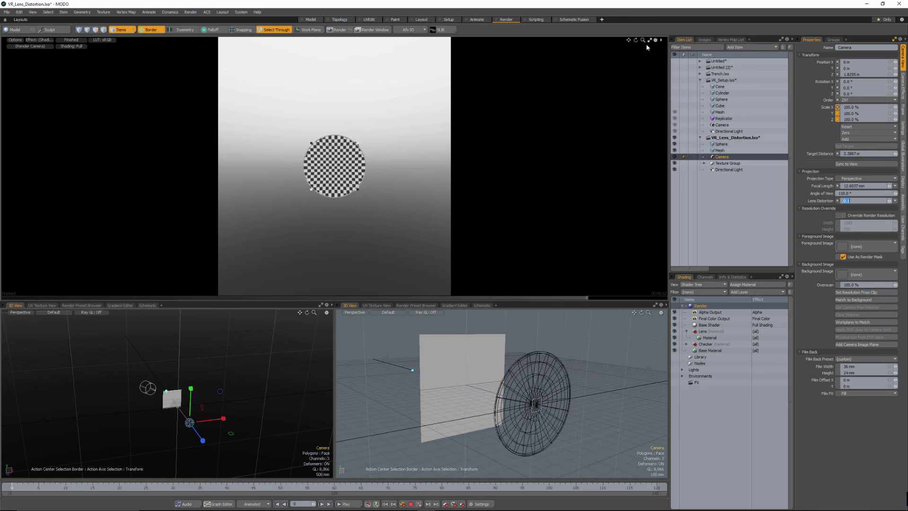
pyautogui.press('Return')
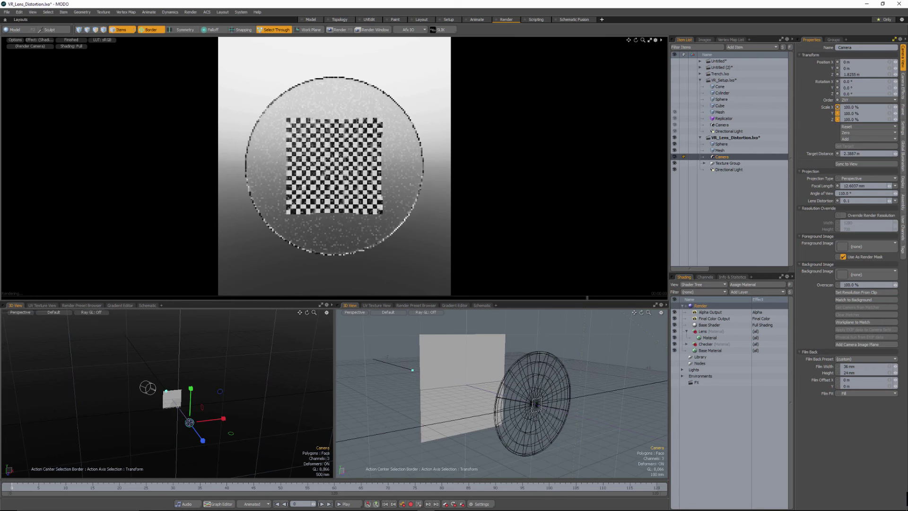
pyautogui.scroll(3, 420, 175)
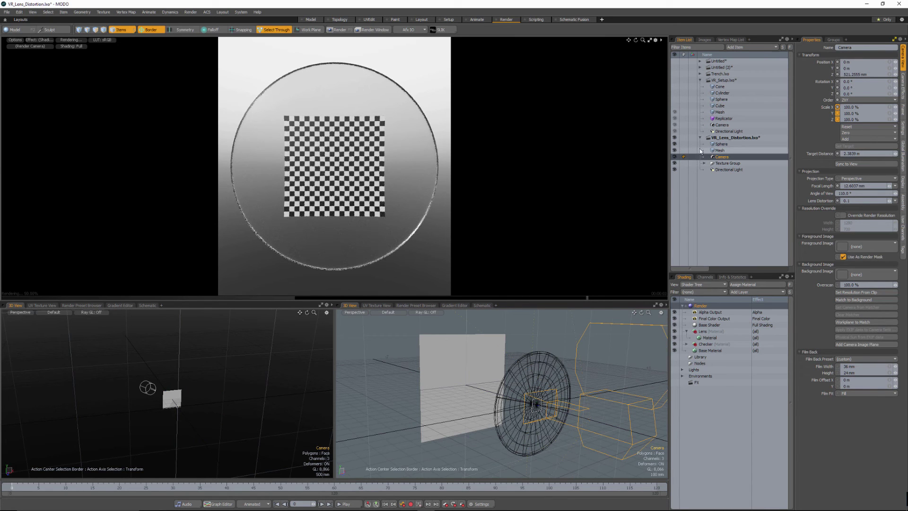
# Hide the checker plane mesh and make Trench.lxo the active scene
pyautogui.click(675, 150)
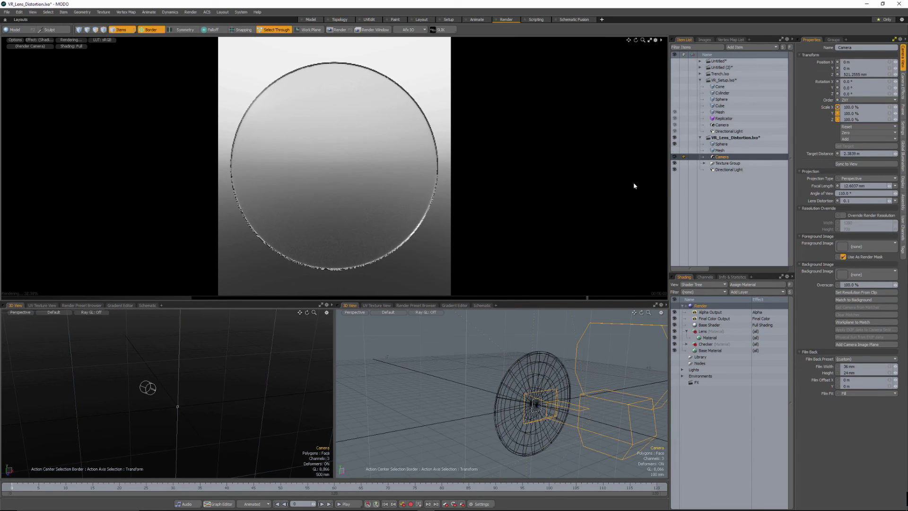
pyautogui.click(722, 74)
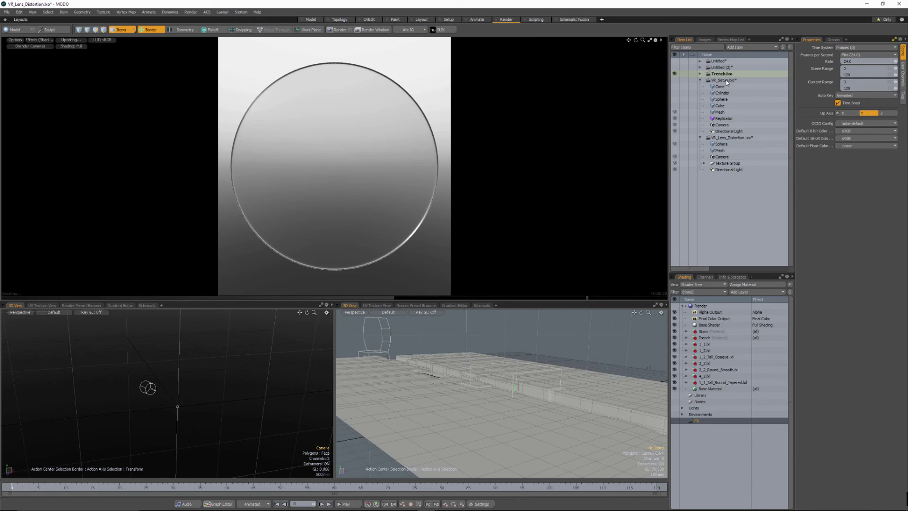
# In the VR_Setup.lxo scene, set the camera's Angle of View to 110° and its Lens Distortion to 0.1, Barrel Distortion
pyautogui.click(726, 80)
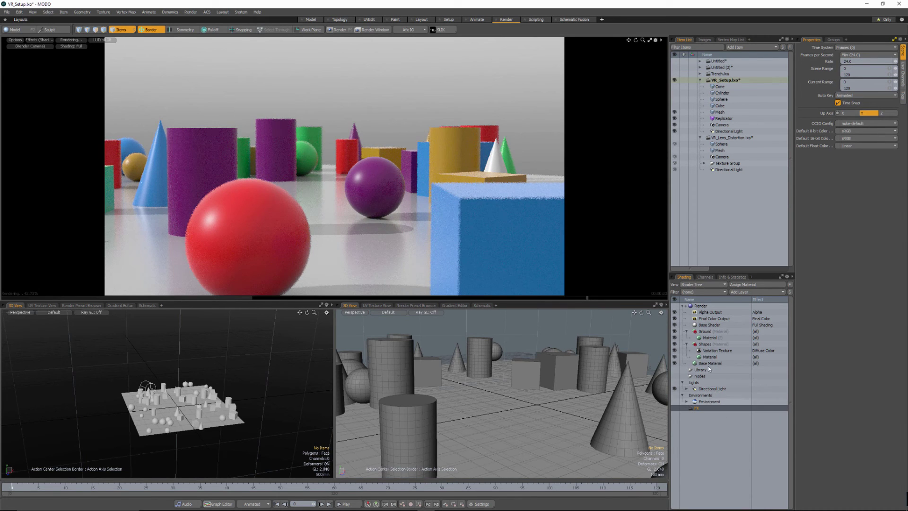
pyautogui.click(722, 156)
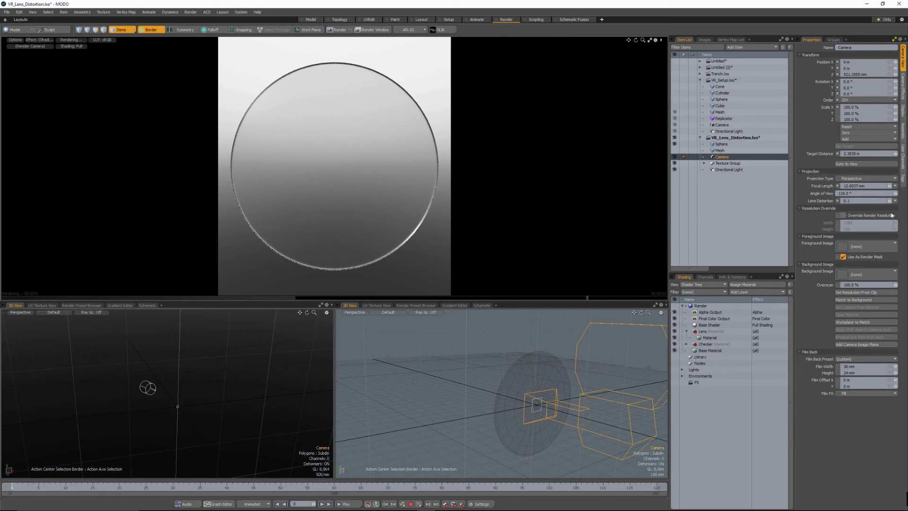
pyautogui.click(722, 125)
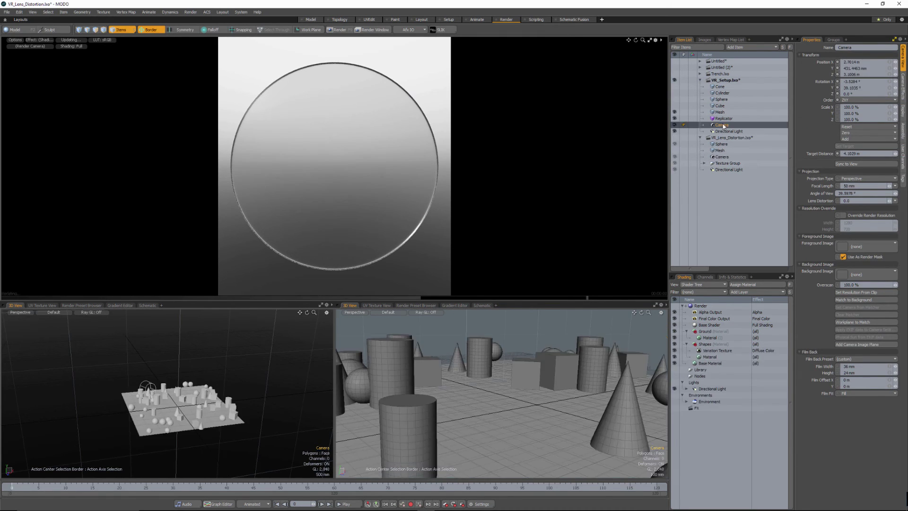
pyautogui.click(858, 193)
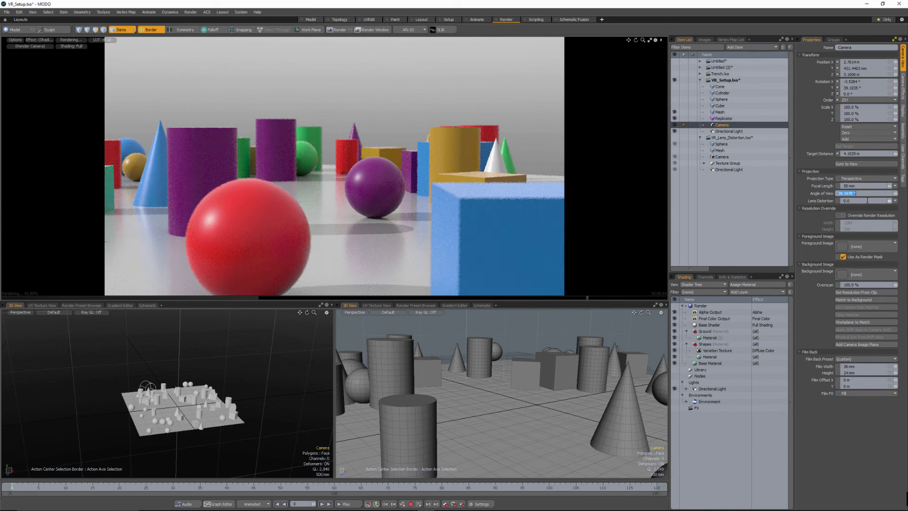
pyautogui.write('110')
pyautogui.press('Tab')
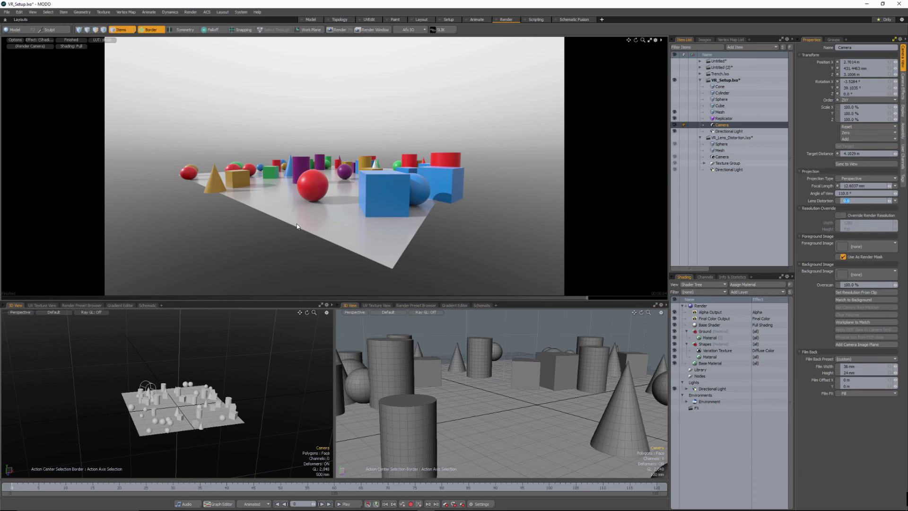
pyautogui.click(896, 200)
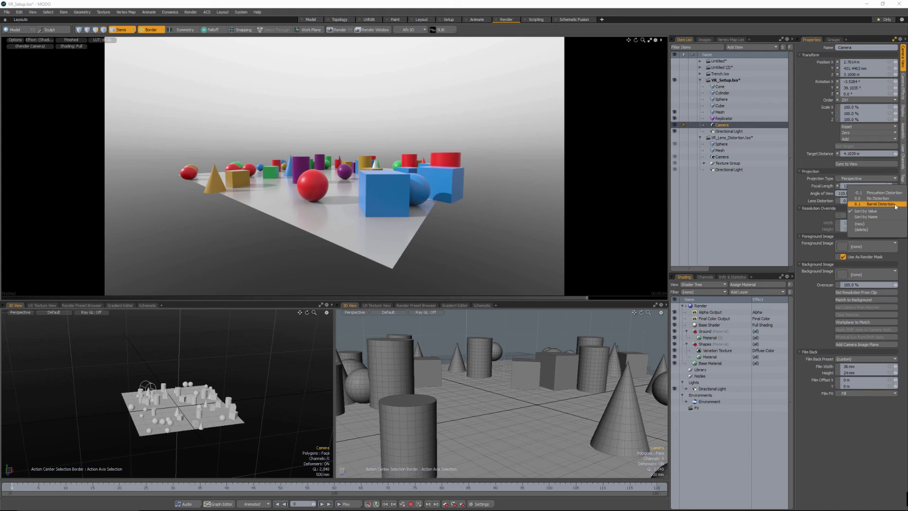
pyautogui.click(895, 205)
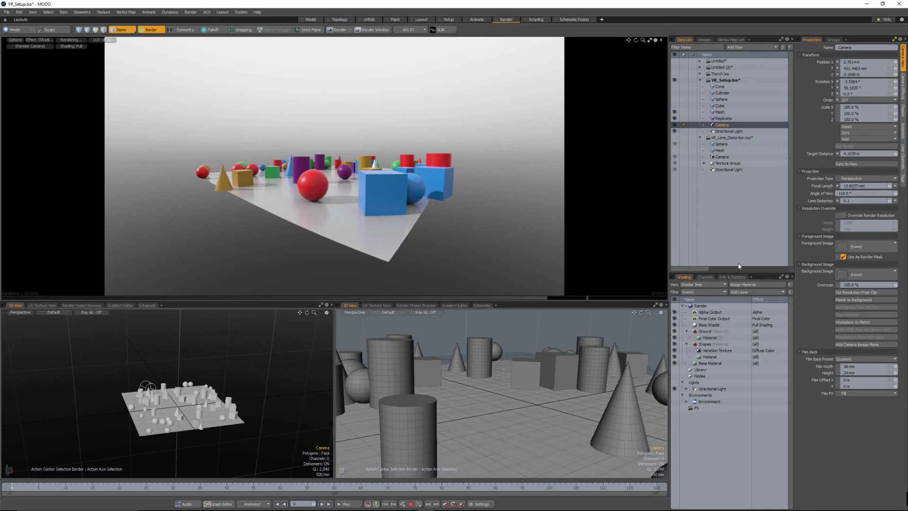
# Set the VR_Setup render frame to 1080 by 1200 pixels and move the render camera in closer to the red sphere
pyautogui.click(714, 306)
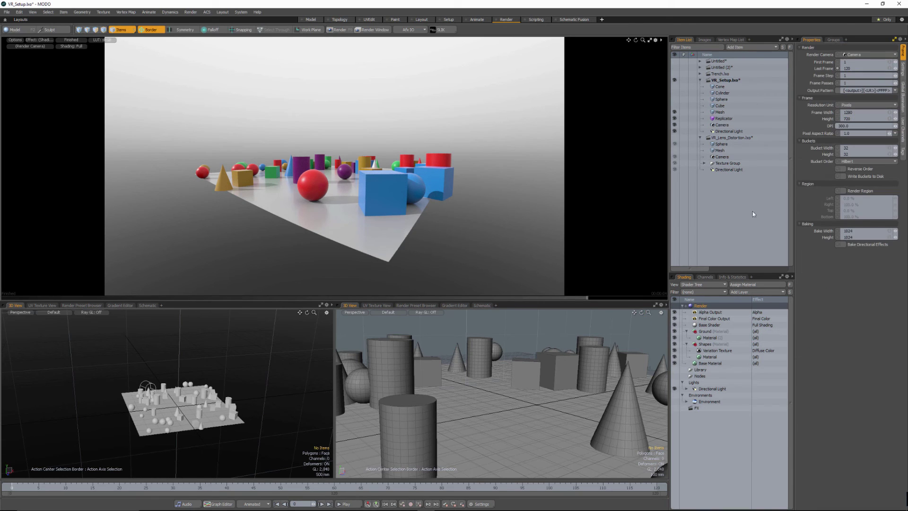
pyautogui.click(854, 113)
pyautogui.write('1080')
pyautogui.press('Tab')
pyautogui.write('1200')
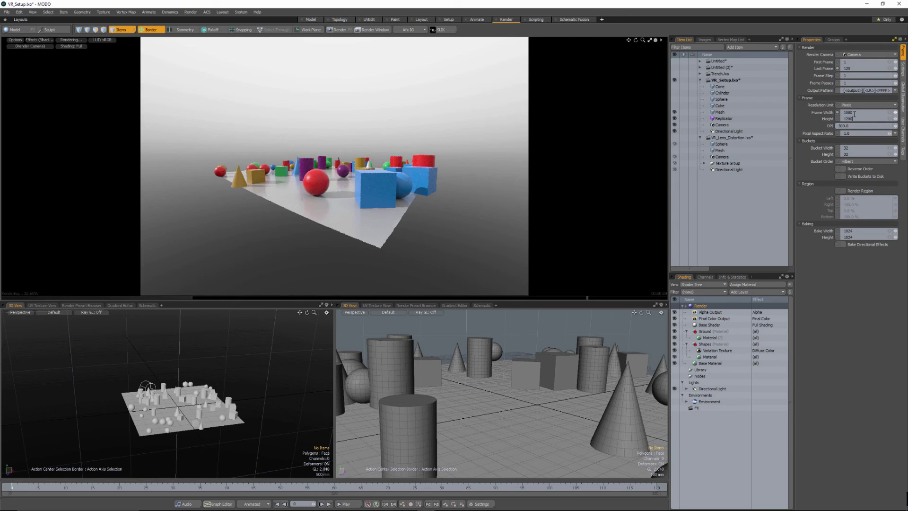
pyautogui.press('Tab')
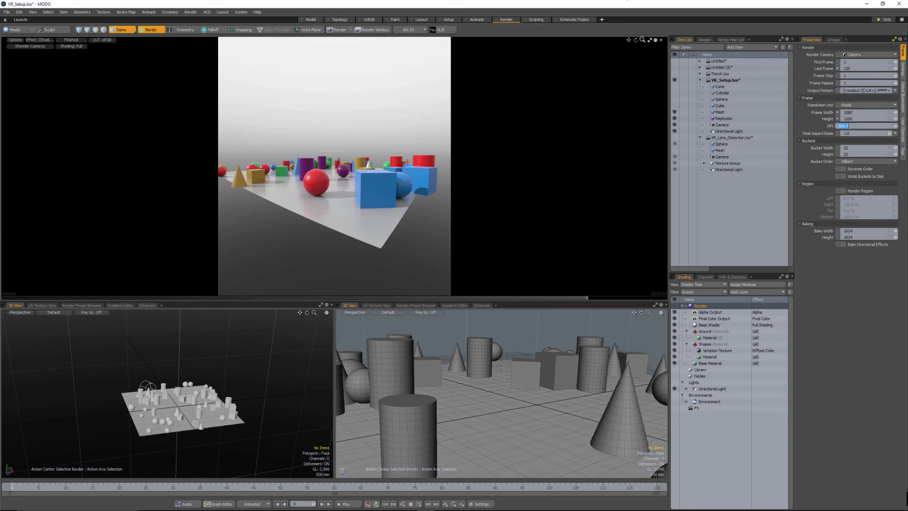
pyautogui.moveTo(643, 39); pyautogui.dragTo(681, 42)
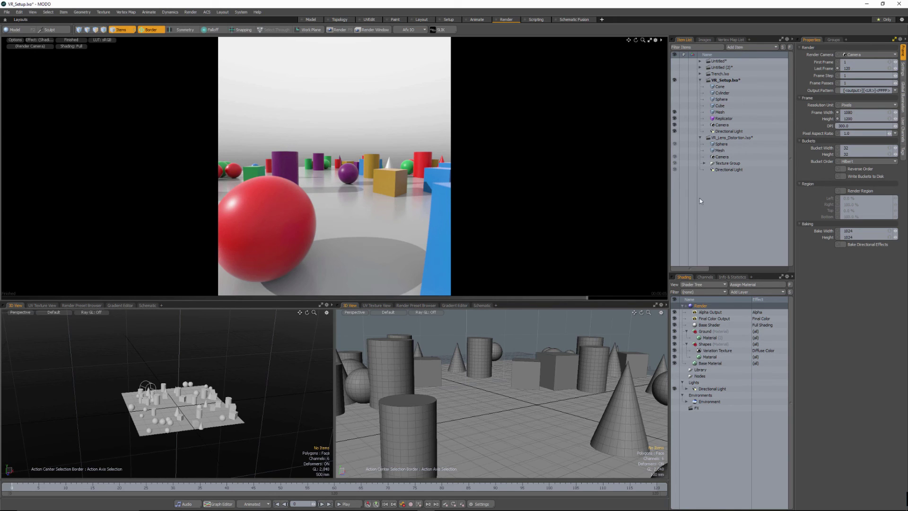
# Set the camera's Stereo Composite to Side-by-Side Full Width and render the current frame
pyautogui.click(724, 124)
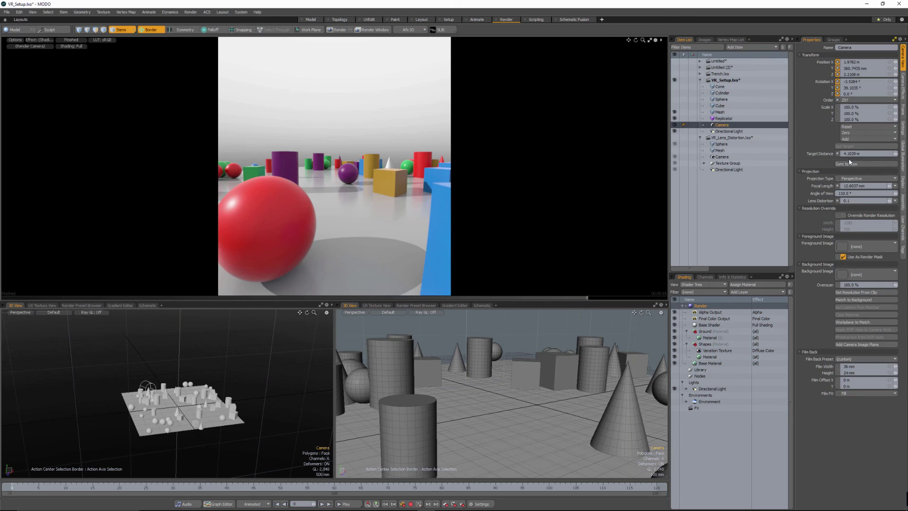
pyautogui.click(903, 95)
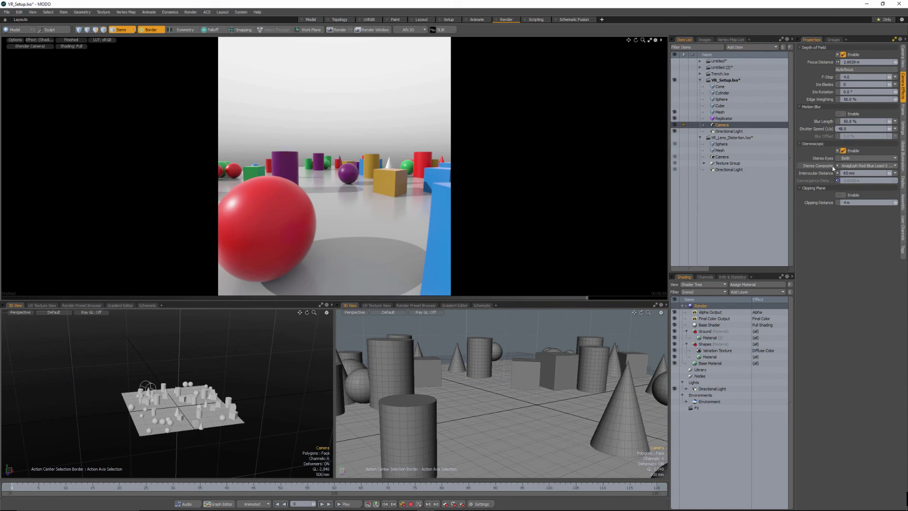
pyautogui.click(866, 166)
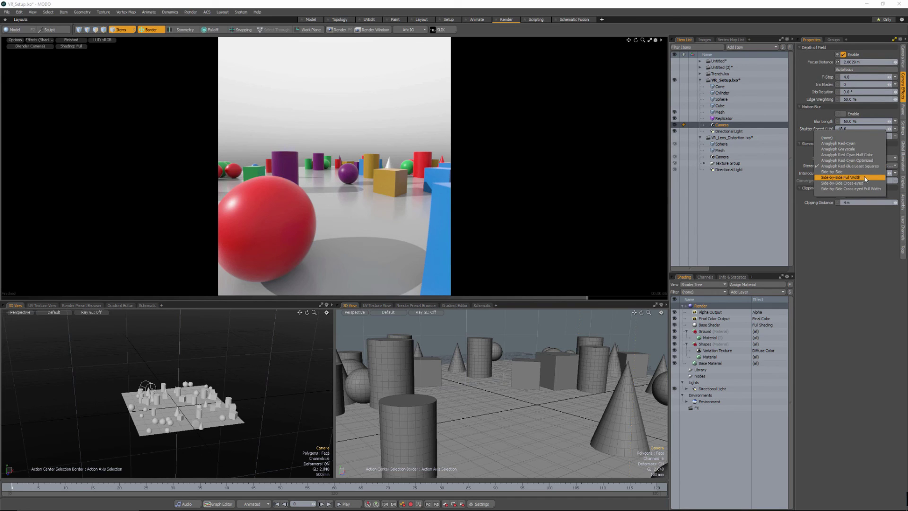
pyautogui.click(863, 177)
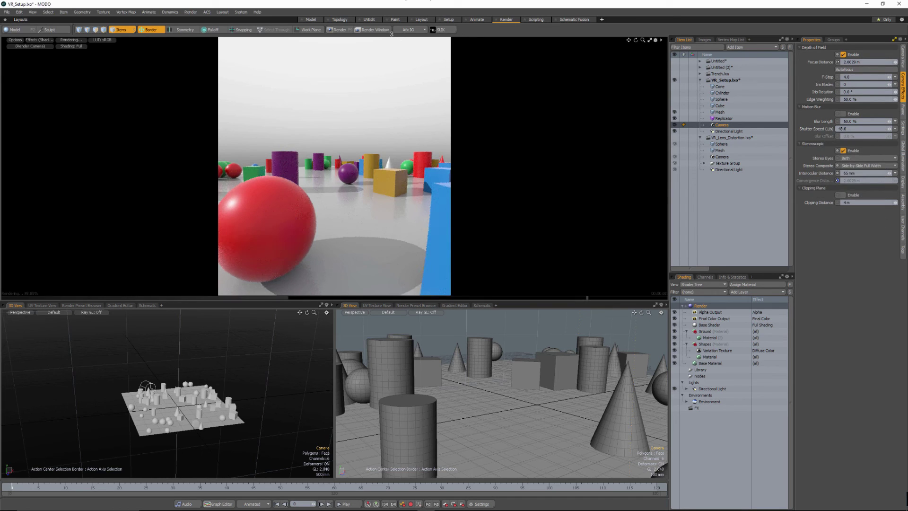
pyautogui.click(338, 30)
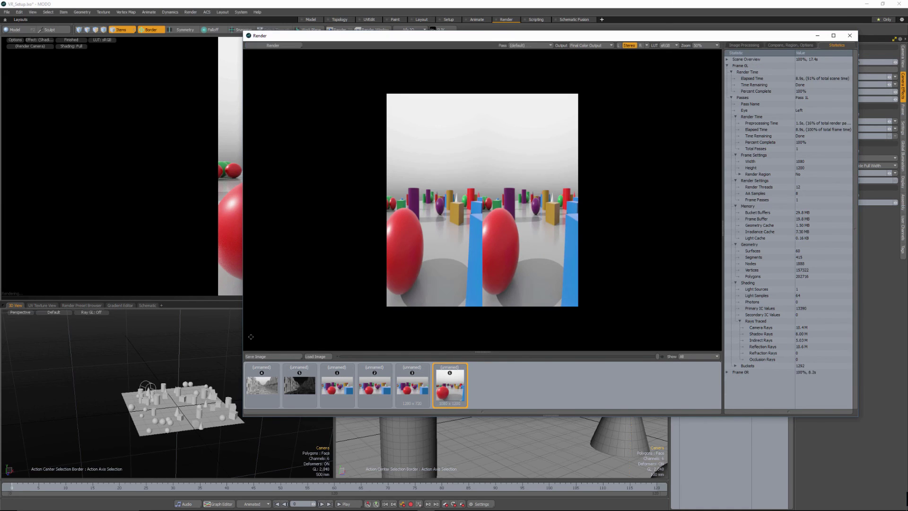
# Save the rendered stereo image to the Desktop as a Targa file named VR_Preview
pyautogui.click(273, 357)
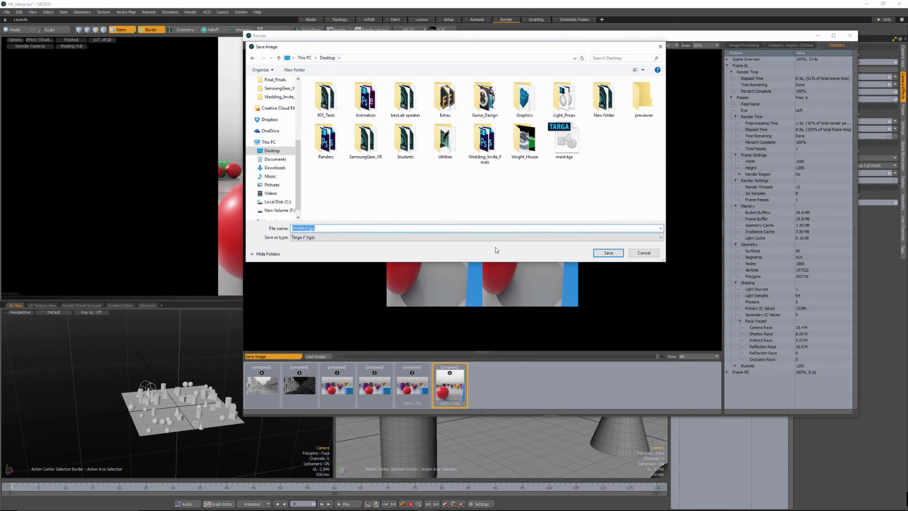
pyautogui.click(308, 228)
pyautogui.moveTo(308, 228); pyautogui.dragTo(277, 229)
pyautogui.write('VR_Preview')
pyautogui.press('Return')
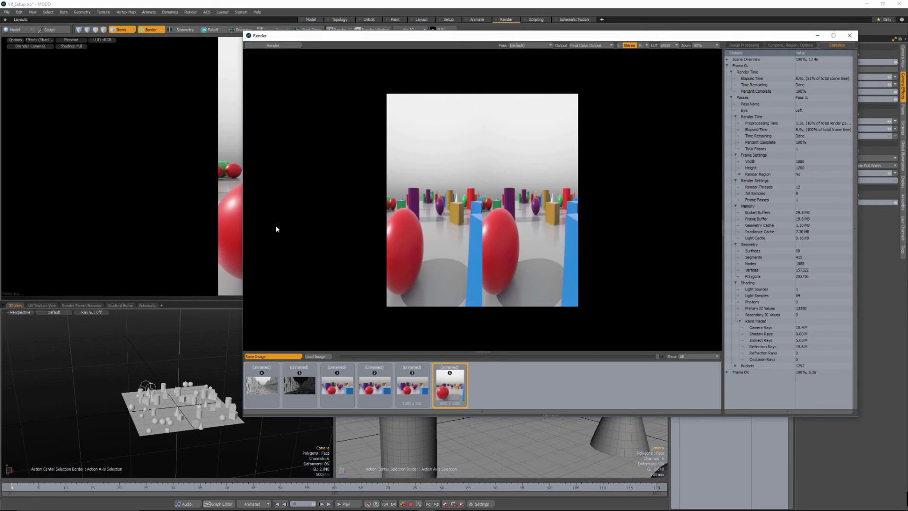
# Switch to Photoshop and open VR_Preview.tga from the Desktop to examine the full-width side-by-side stereo pair
pyautogui.hotkey('alt', 'Tab')
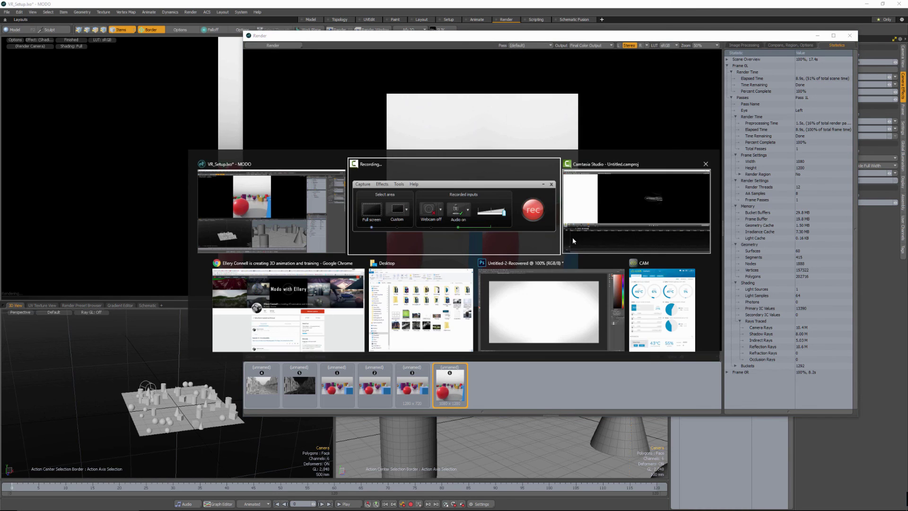
pyautogui.click(530, 325)
pyautogui.hotkey('ctrl', 'o')
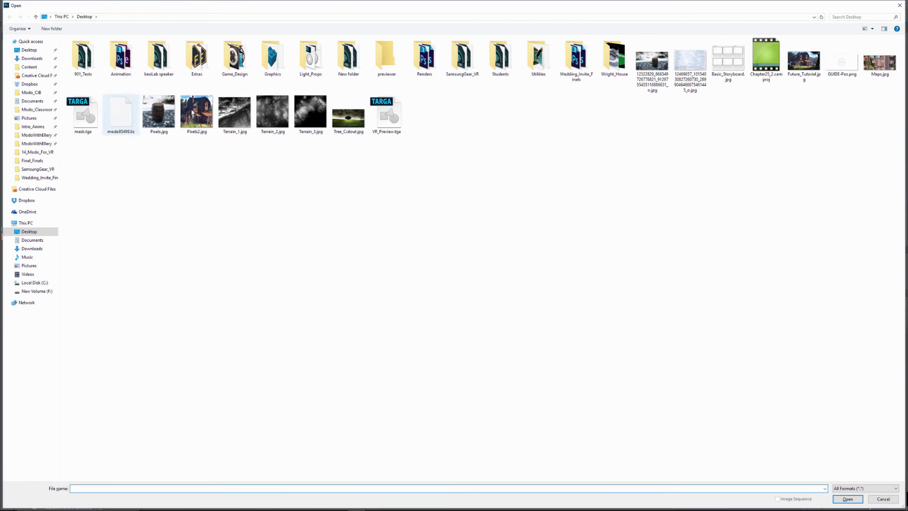
pyautogui.doubleClick(387, 114)
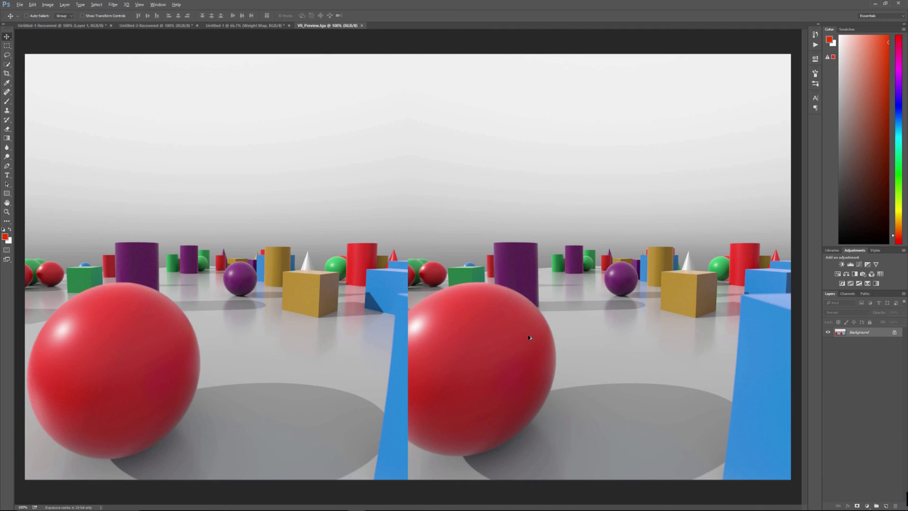
# Return to MODO, close the render window and make Trench.lxo the active scene
pyautogui.hotkey('alt', 'Tab')
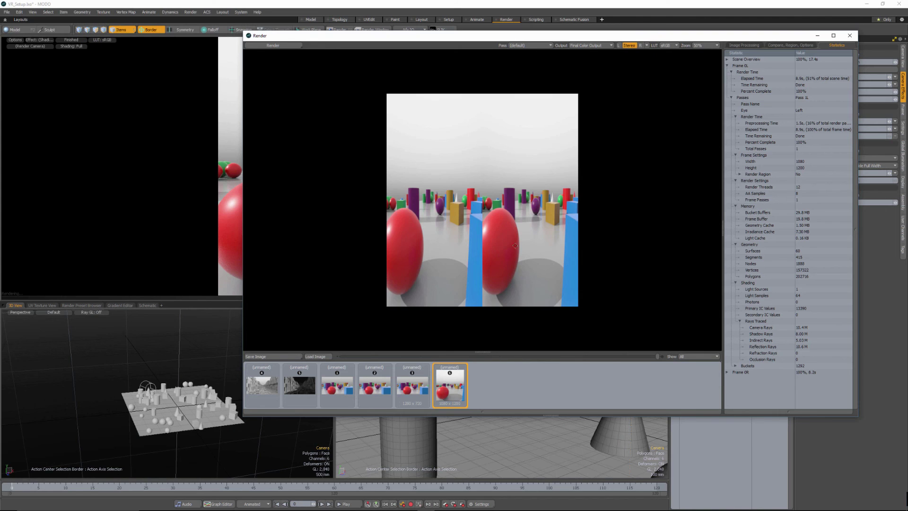
pyautogui.click(850, 36)
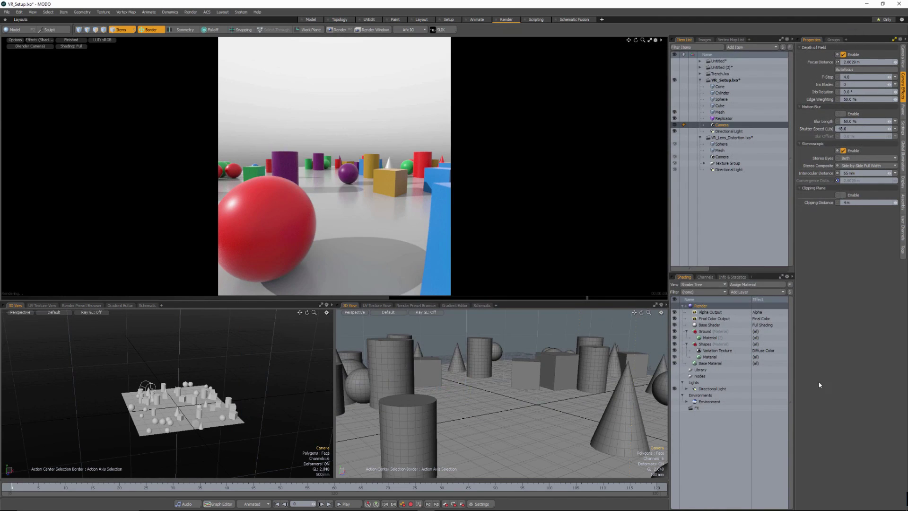
pyautogui.click(720, 73)
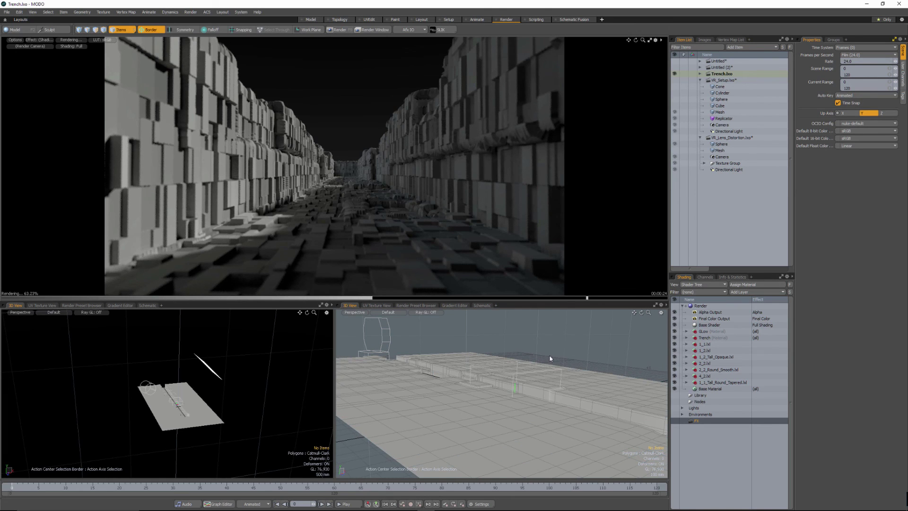
# Turn off the Plates displacement texture in the Trench material and expand the Trench.lxo scene's item hierarchy
pyautogui.click(686, 338)
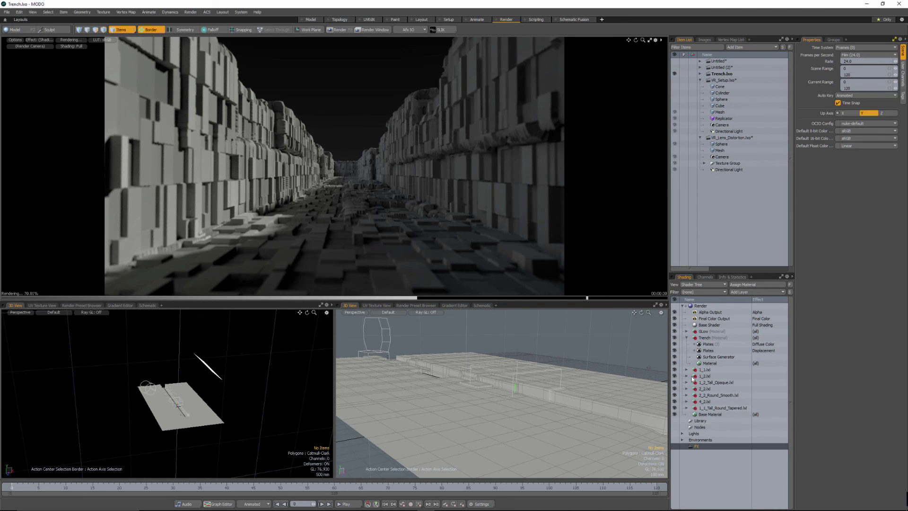
pyautogui.click(675, 350)
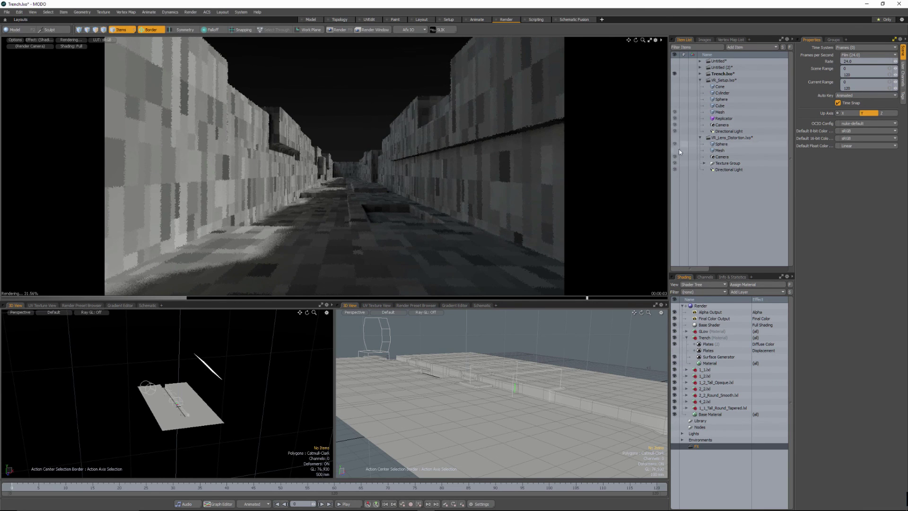
pyautogui.click(701, 74)
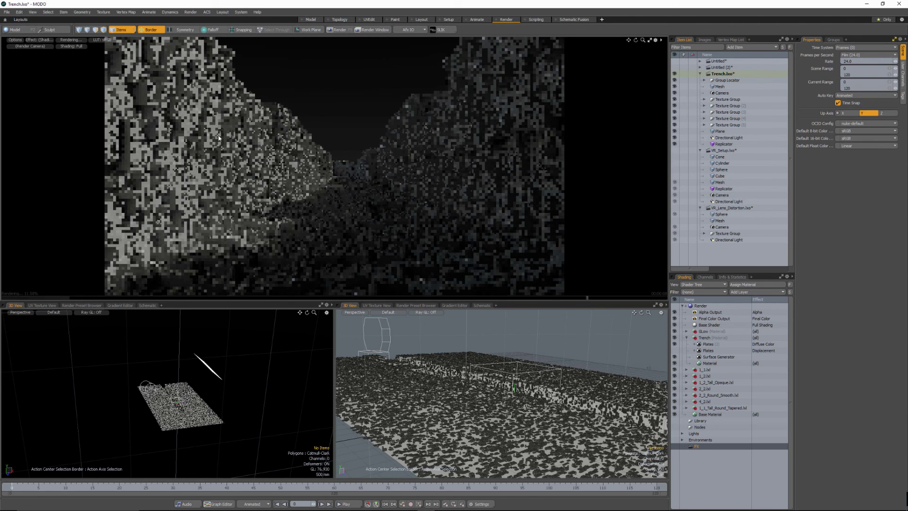
pyautogui.click(187, 132)
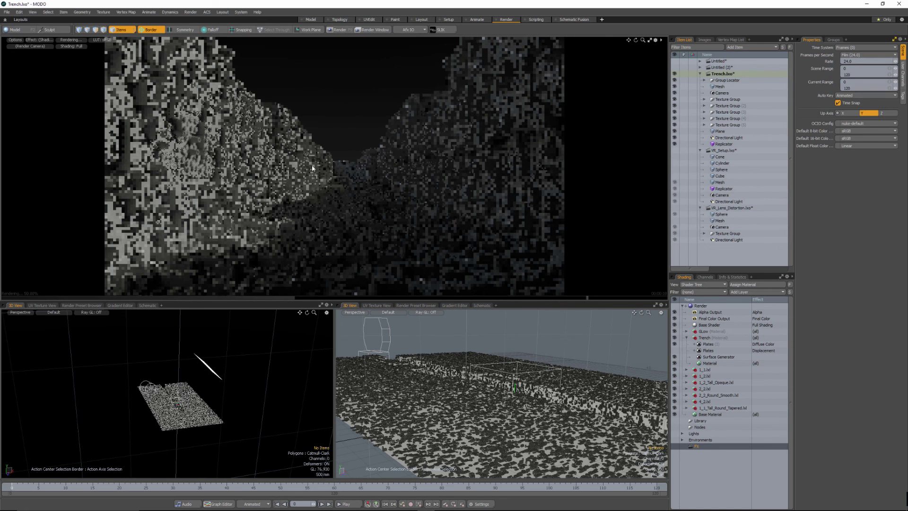